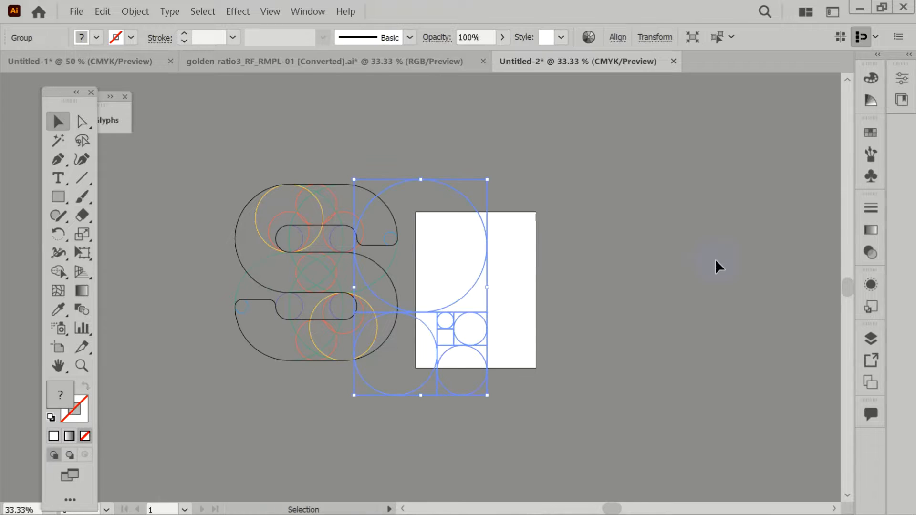
- Move the golden-ratio circle diagram off the S construction to the empty area right of the artboard
{"action": "left_click", "coordinate": [491, 118]}
{"action": "left_click_drag", "start_coordinate": [461, 188], "coordinate": [719, 179]}
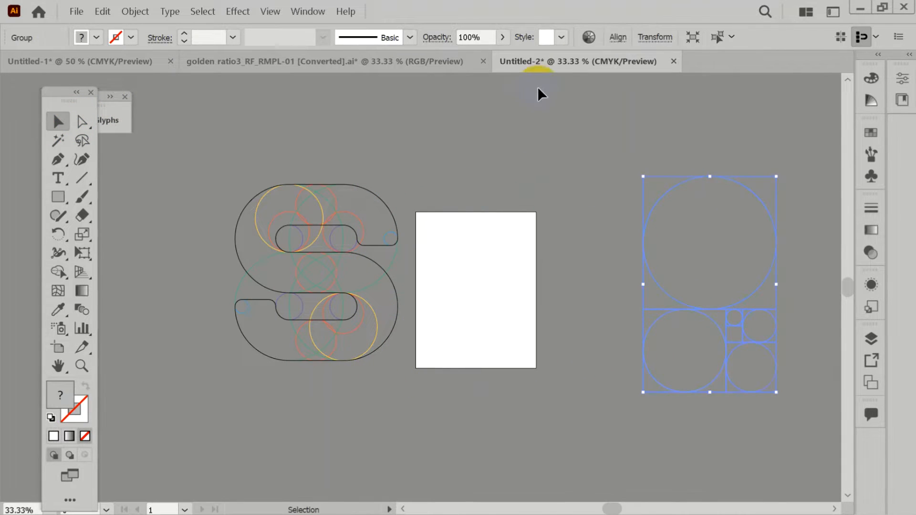
- Copy the gradient S from the golden ratio3_RF_RMPL-01 document into Untitled-2 and place it left of the S construction lines
{"action": "left_click", "coordinate": [410, 61]}
{"action": "left_click", "coordinate": [648, 243]}
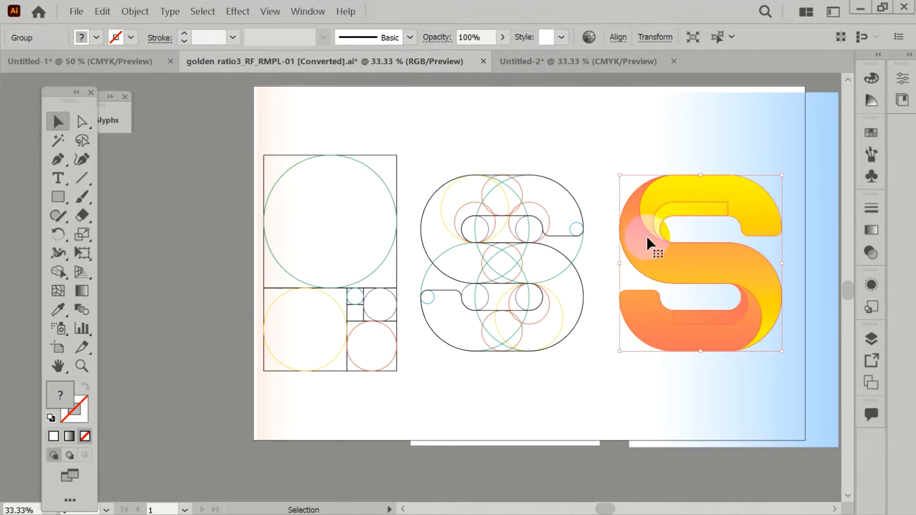
{"action": "key", "text": "Delete"}
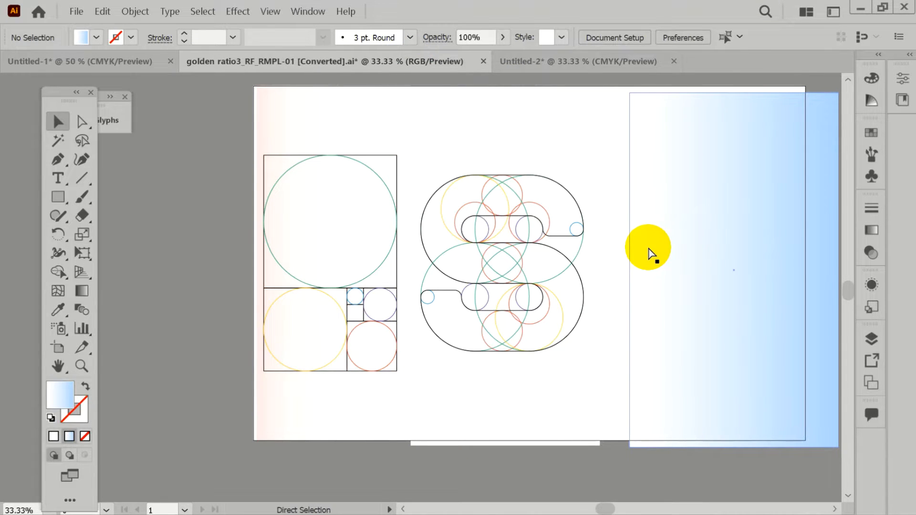
{"action": "key", "text": "ctrl+z"}
{"action": "left_click", "coordinate": [542, 64]}
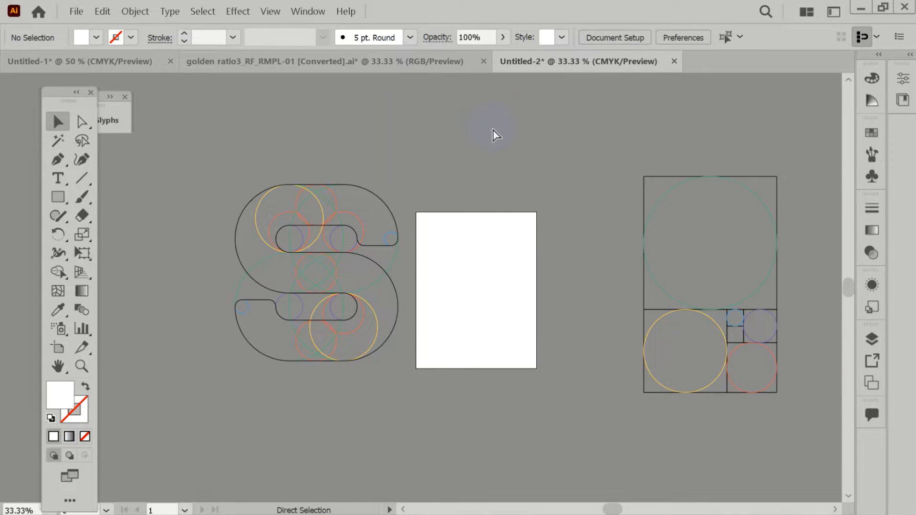
{"action": "key", "text": "ctrl+v"}
{"action": "left_click_drag", "start_coordinate": [404, 210], "coordinate": [178, 315]}
{"action": "scroll", "coordinate": [313, 236], "scroll_direction": "up", "scroll_amount": 1}
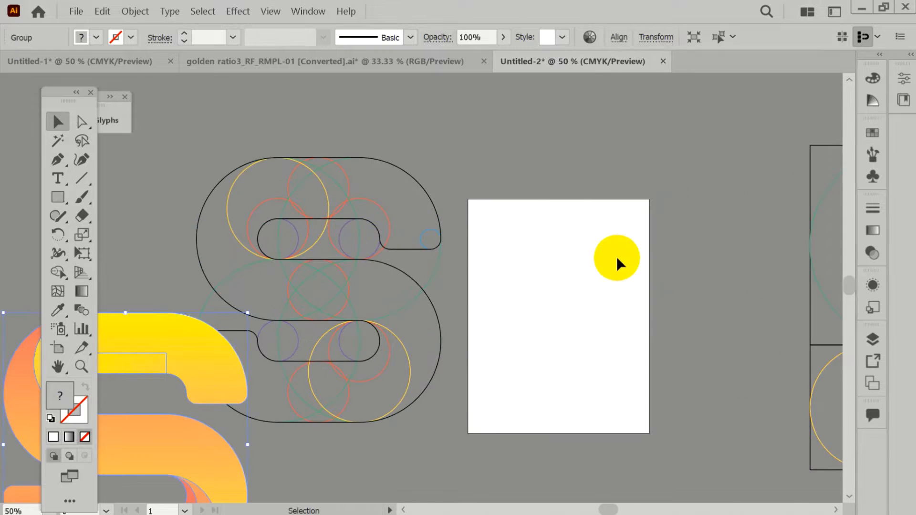
{"action": "scroll", "coordinate": [617, 258], "scroll_direction": "down", "scroll_amount": 2}
{"action": "left_click_drag", "start_coordinate": [336, 297], "coordinate": [316, 260]}
- Try moving the large green circle out of the golden-ratio diagram onto the artboard
{"action": "left_click", "coordinate": [791, 232]}
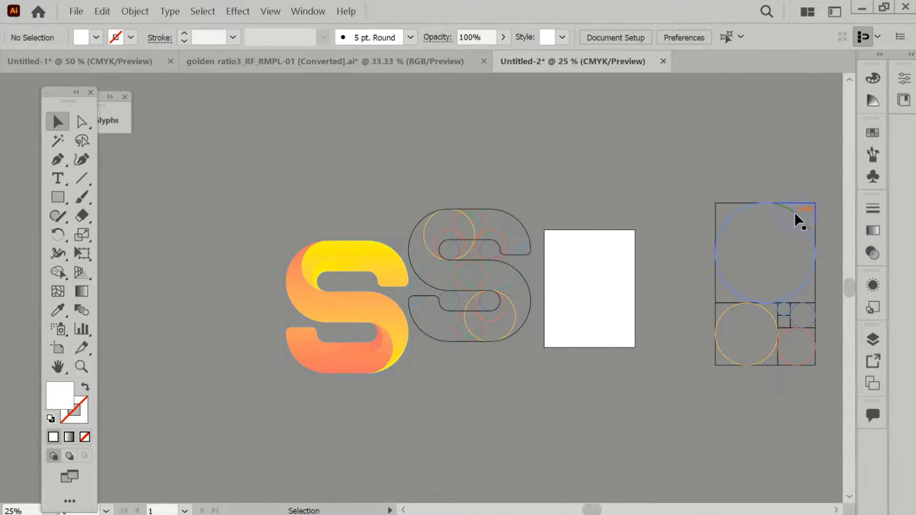
{"action": "left_click_drag", "start_coordinate": [795, 212], "coordinate": [621, 240]}
{"action": "double_click", "coordinate": [760, 222]}
{"action": "scroll", "coordinate": [627, 254], "scroll_direction": "up", "scroll_amount": 2}
{"action": "double_click", "coordinate": [640, 218]}
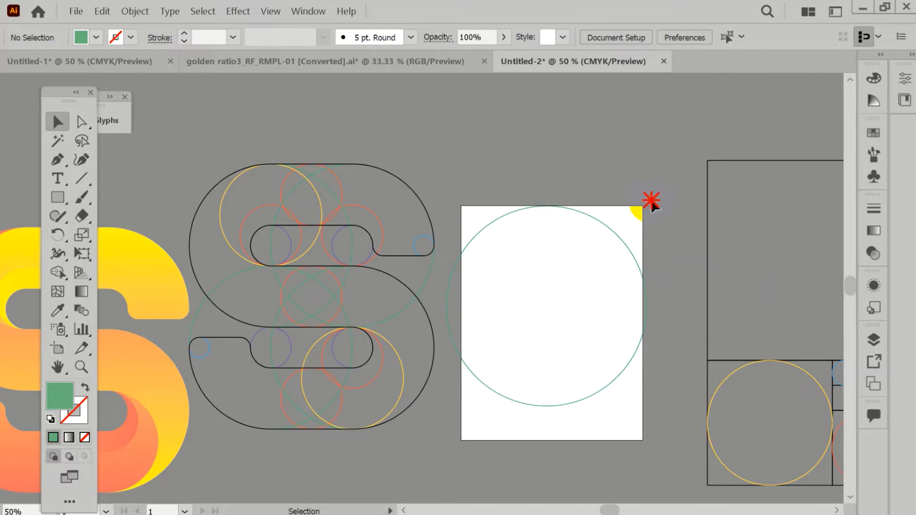
- Undo the moves of the green circle and golden-ratio diagram, and leave the group's isolation mode
{"action": "scroll", "coordinate": [652, 203], "scroll_direction": "down", "scroll_amount": 2}
{"action": "left_click_drag", "start_coordinate": [626, 235], "coordinate": [643, 256]}
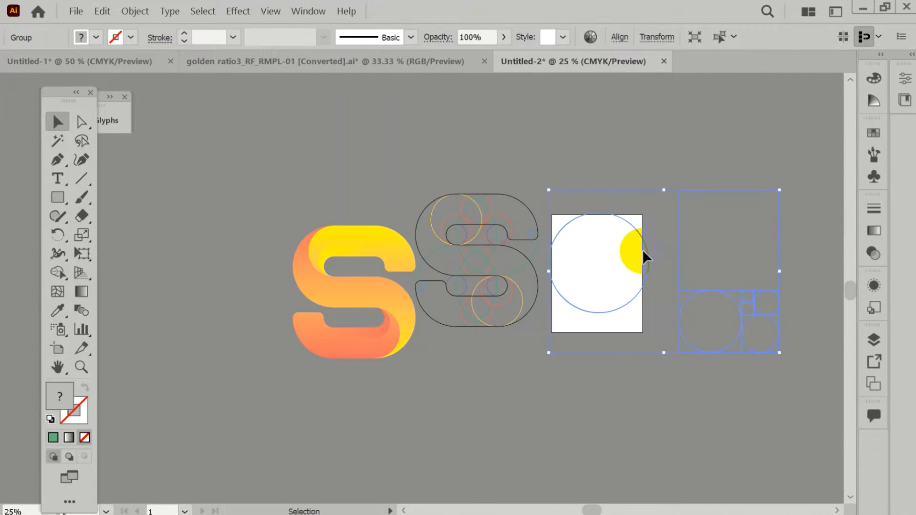
{"action": "key", "text": "ctrl+z"}
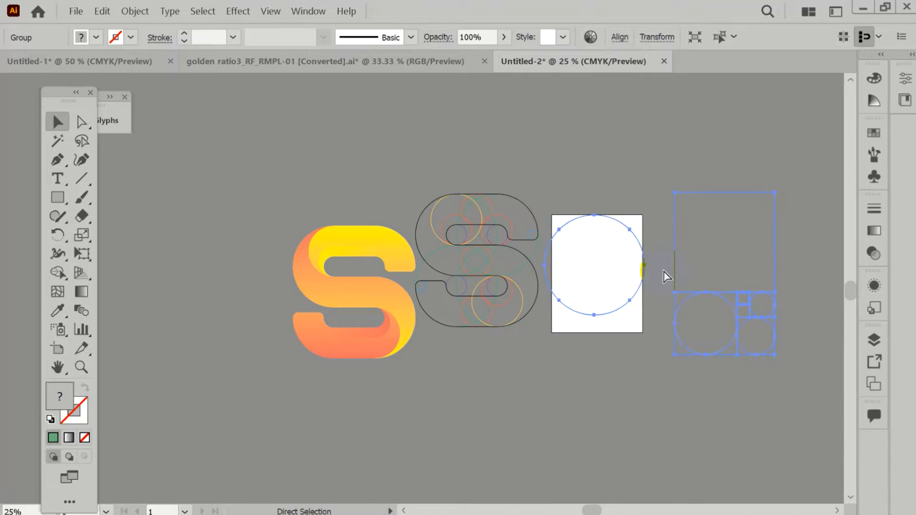
{"action": "key", "text": "ctrl+z"}
{"action": "key", "text": "ctrl+z"}
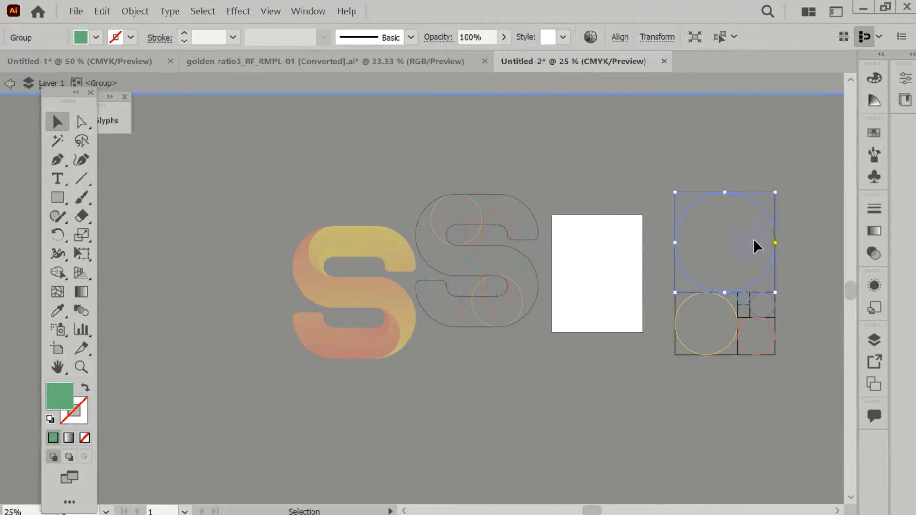
{"action": "scroll", "coordinate": [745, 217], "scroll_direction": "up", "scroll_amount": 1}
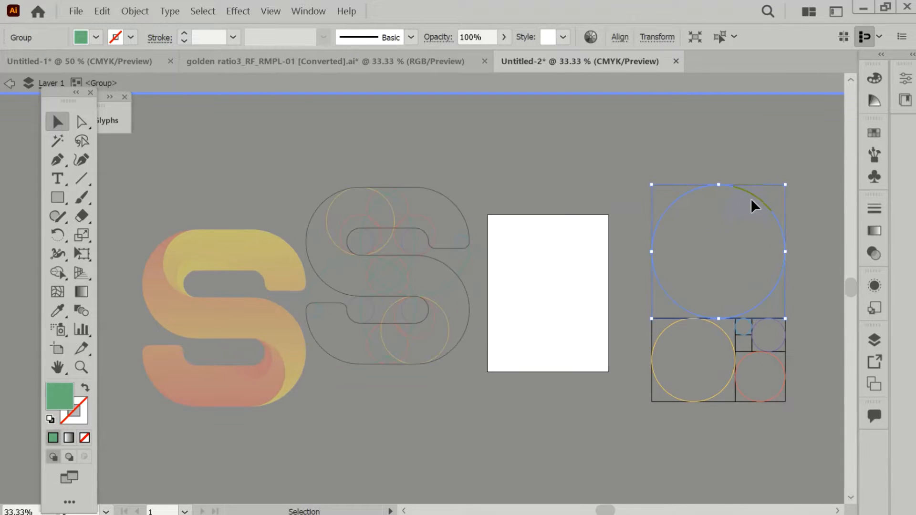
{"action": "left_click", "coordinate": [392, 214]}
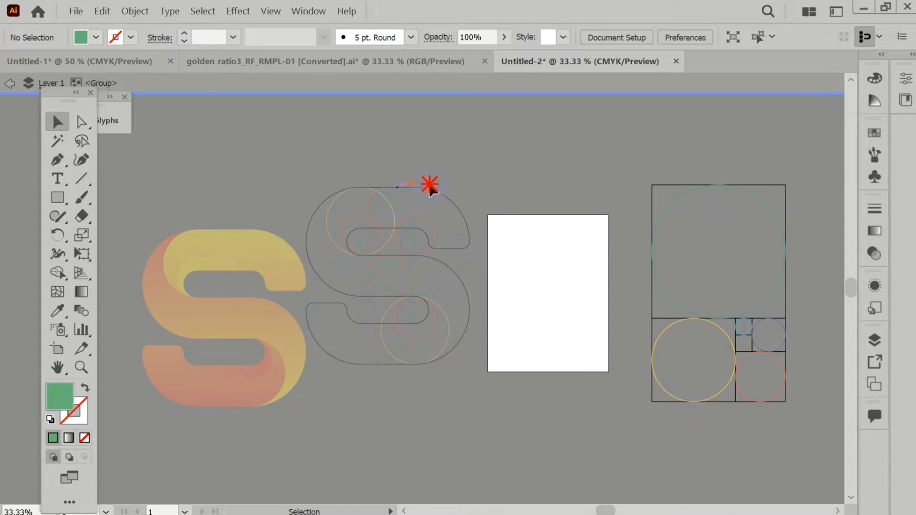
{"action": "double_click", "coordinate": [471, 116]}
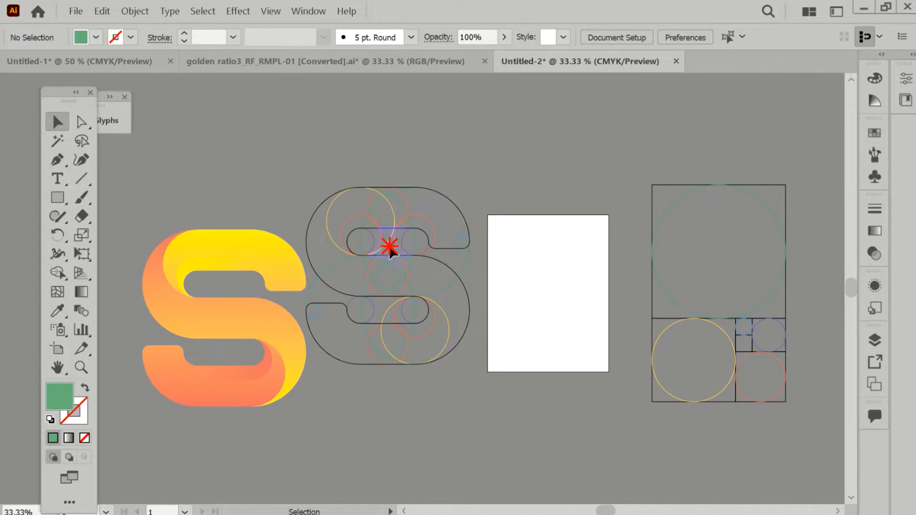
- Move the S construction lines onto the artboard, scale them down to its width and centre them
{"action": "left_click", "coordinate": [432, 255]}
{"action": "left_click_drag", "start_coordinate": [386, 203], "coordinate": [544, 221]}
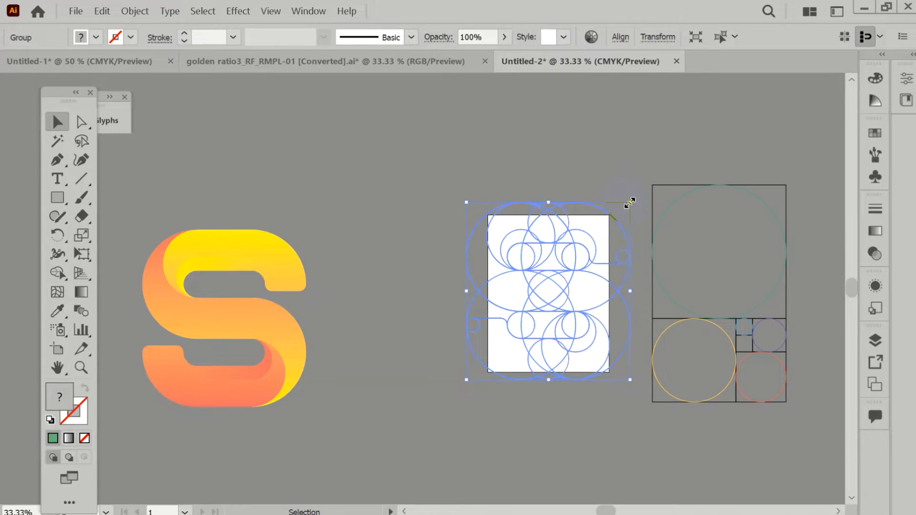
{"action": "left_click_drag", "start_coordinate": [629, 203], "coordinate": [543, 252]}
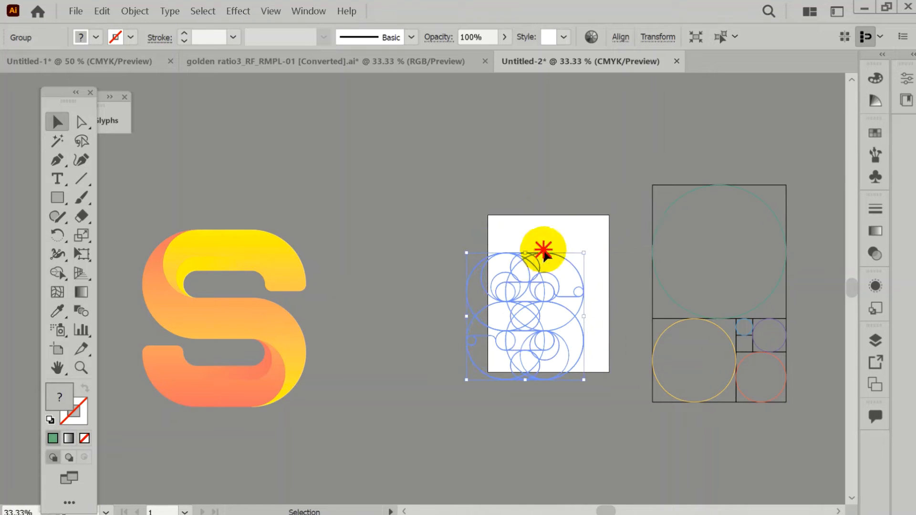
{"action": "left_click_drag", "start_coordinate": [536, 286], "coordinate": [563, 265]}
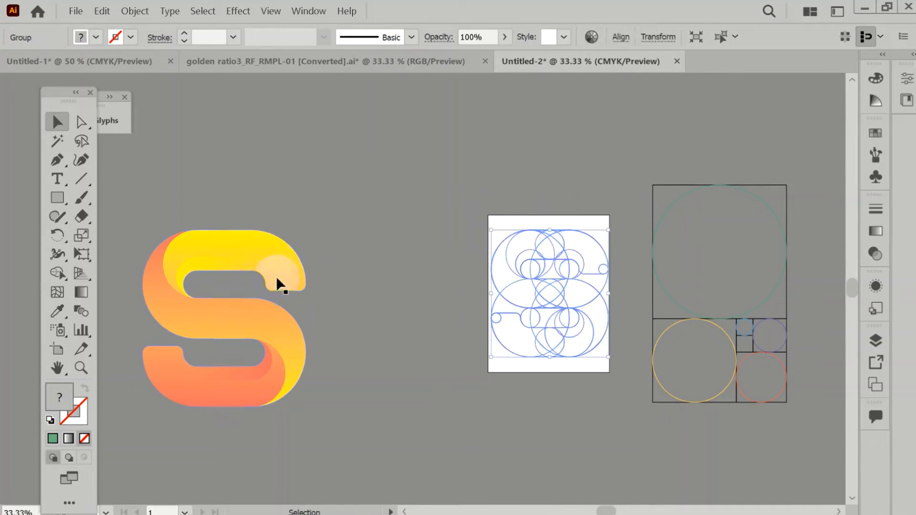
- Scale the gradient S to match the construction lines, align it over them on the artboard and set its opacity to 43%
{"action": "left_click", "coordinate": [267, 260]}
{"action": "key", "text": "ctrl+shift+a"}
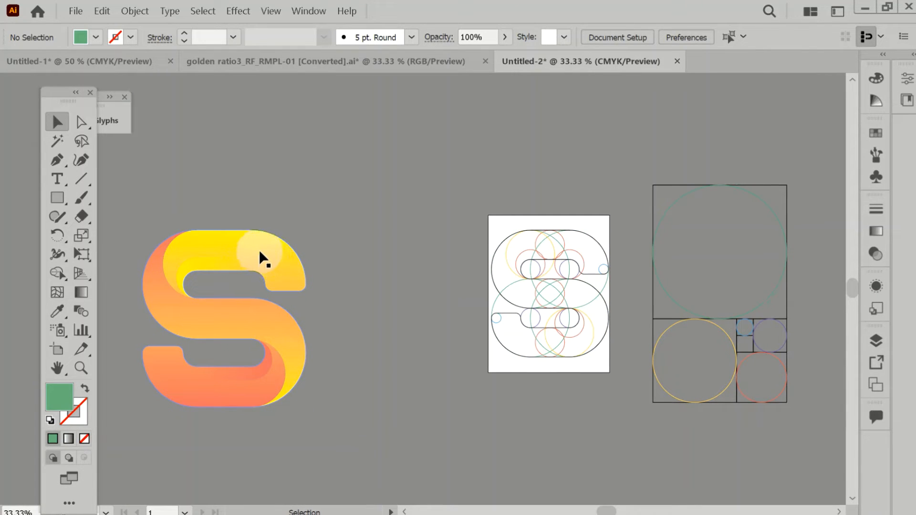
{"action": "left_click_drag", "start_coordinate": [261, 255], "coordinate": [360, 246]}
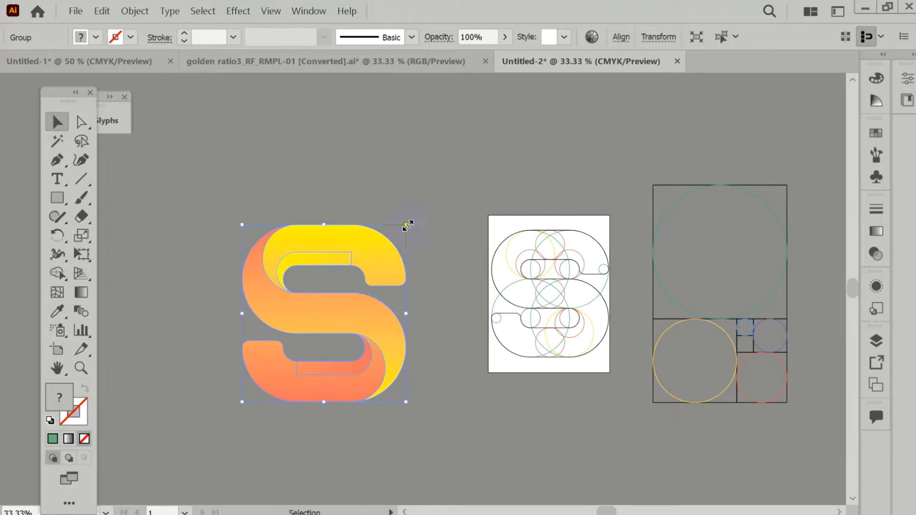
{"action": "left_click_drag", "start_coordinate": [407, 225], "coordinate": [374, 195]}
{"action": "left_click_drag", "start_coordinate": [344, 277], "coordinate": [569, 246]}
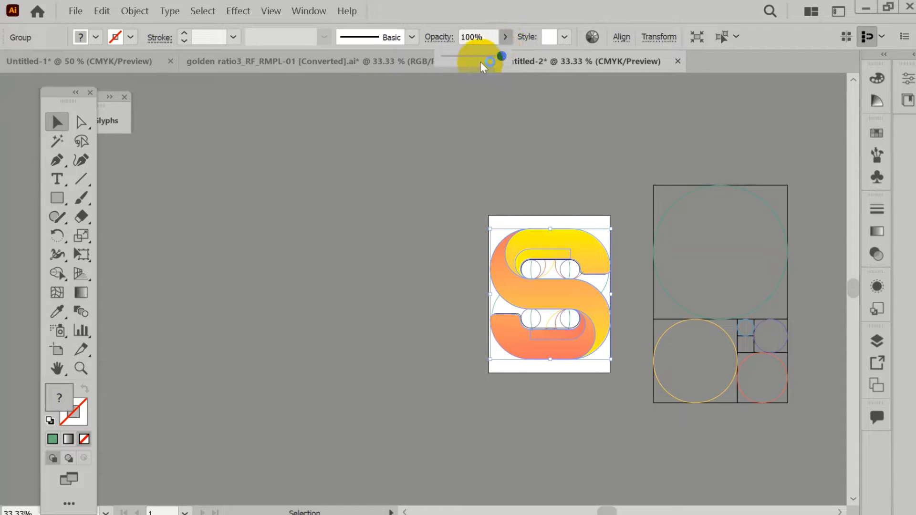
{"action": "left_click_drag", "start_coordinate": [480, 62], "coordinate": [471, 56]}
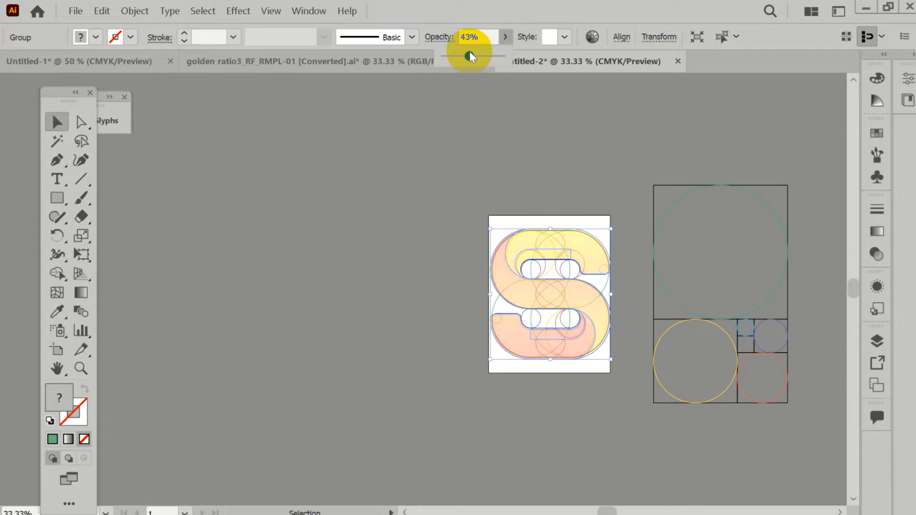
{"action": "left_click", "coordinate": [575, 367]}
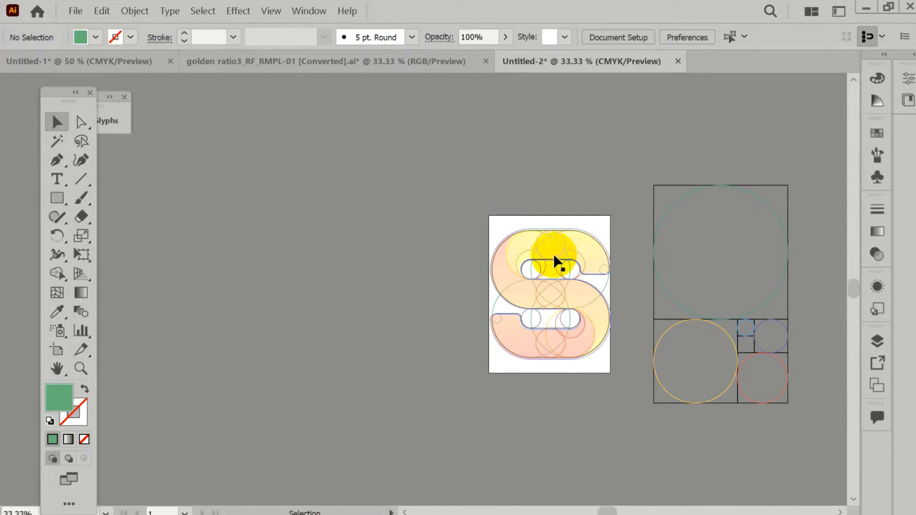
- Select both the gradient S and the construction lines, and merge the regions of the upper-right arm with Shape Builder in green
{"action": "mouse_move", "coordinate": [499, 227]}
{"action": "left_mouse_down"}
{"action": "mouse_move", "coordinate": [575, 358]}
{"action": "mouse_move", "coordinate": [605, 364]}
{"action": "left_mouse_up"}
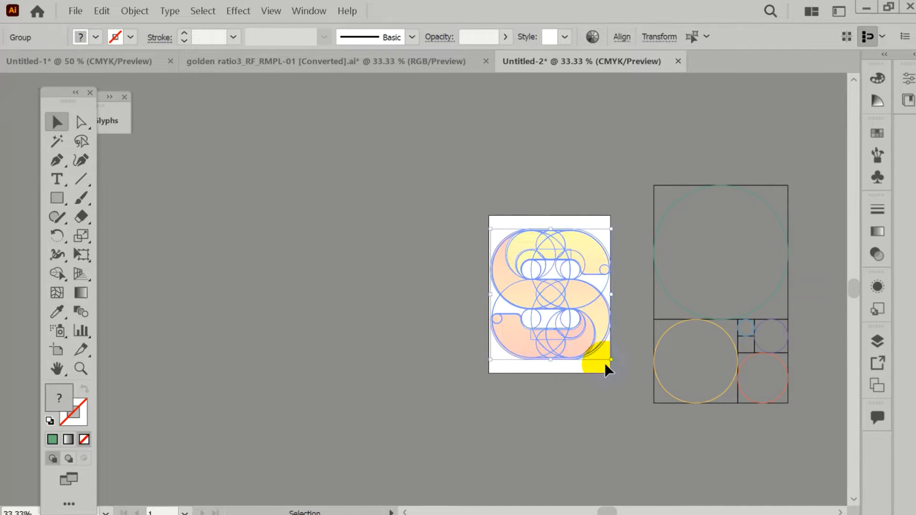
{"action": "left_click", "coordinate": [57, 273]}
{"action": "scroll", "coordinate": [602, 248], "scroll_direction": "up", "scroll_amount": 2}
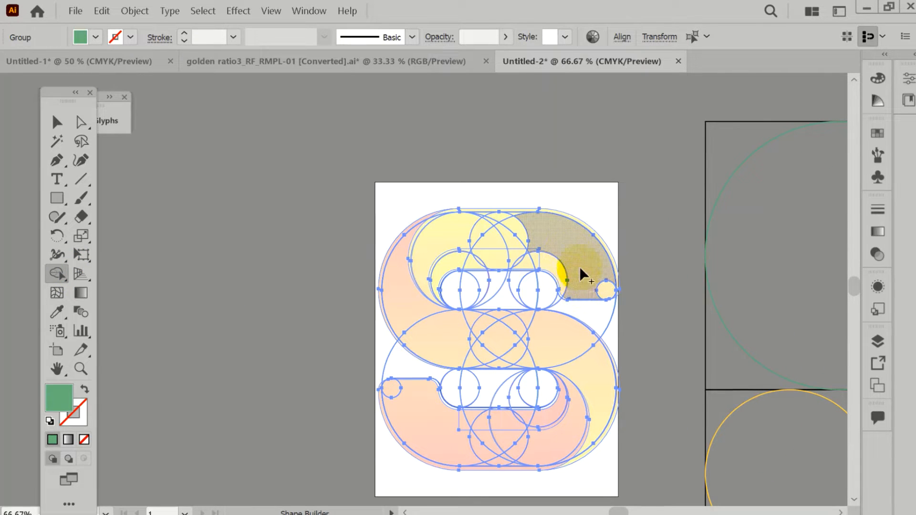
{"action": "mouse_move", "coordinate": [557, 228]}
{"action": "left_mouse_down"}
{"action": "mouse_move", "coordinate": [580, 254]}
{"action": "mouse_move", "coordinate": [591, 286]}
{"action": "left_mouse_up"}
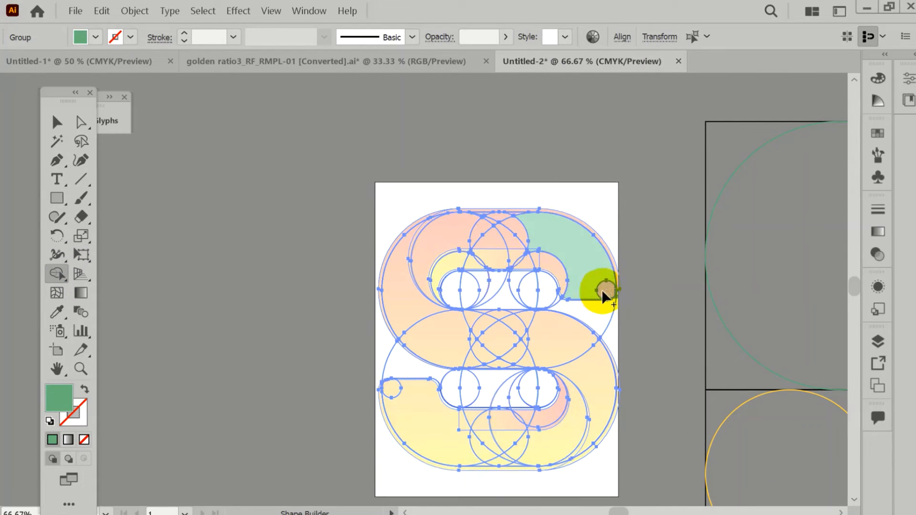
{"action": "left_click", "coordinate": [606, 290]}
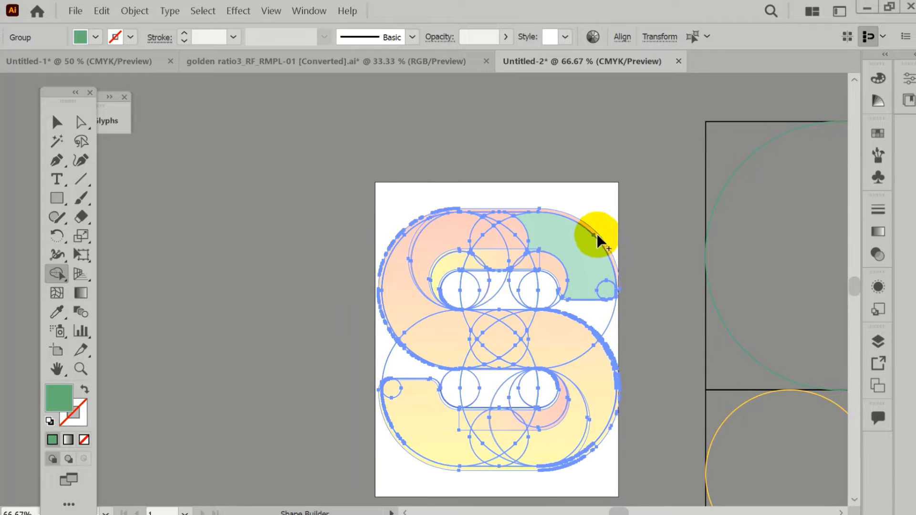
{"action": "mouse_move", "coordinate": [509, 225]}
{"action": "left_mouse_down"}
{"action": "mouse_move", "coordinate": [511, 246]}
{"action": "mouse_move", "coordinate": [492, 243]}
{"action": "mouse_move", "coordinate": [503, 209]}
{"action": "left_mouse_up"}
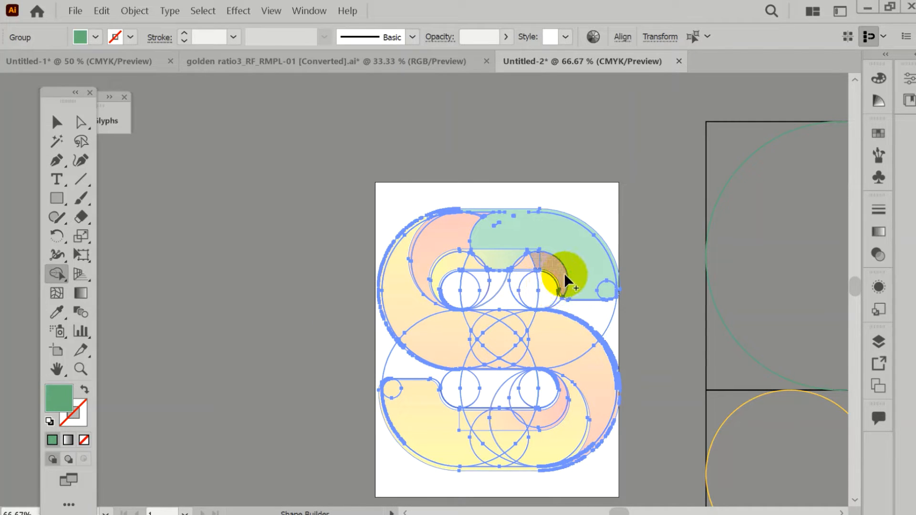
- Extend the green Shape Builder merge along the S's top bar, around its upper-left curve and into the middle stroke
{"action": "scroll", "coordinate": [567, 269], "scroll_direction": "down", "scroll_amount": 2}
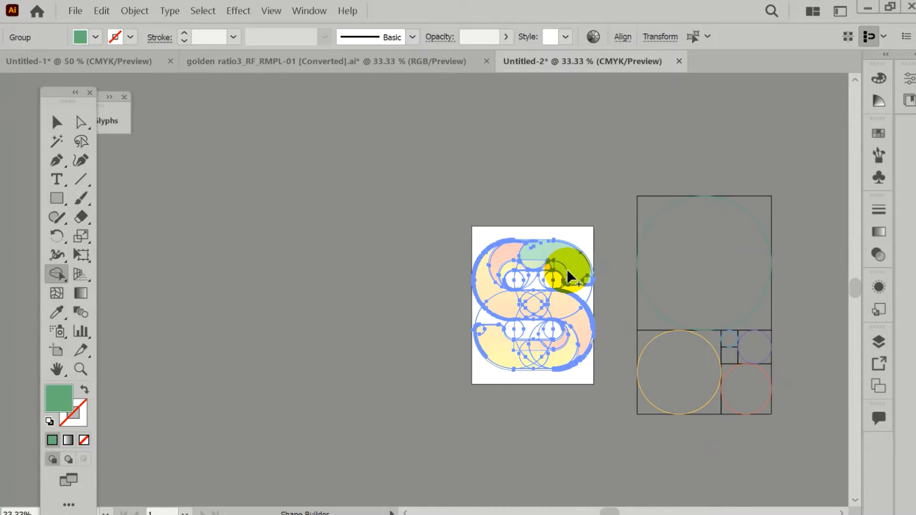
{"action": "scroll", "coordinate": [567, 269], "scroll_direction": "up", "scroll_amount": 2}
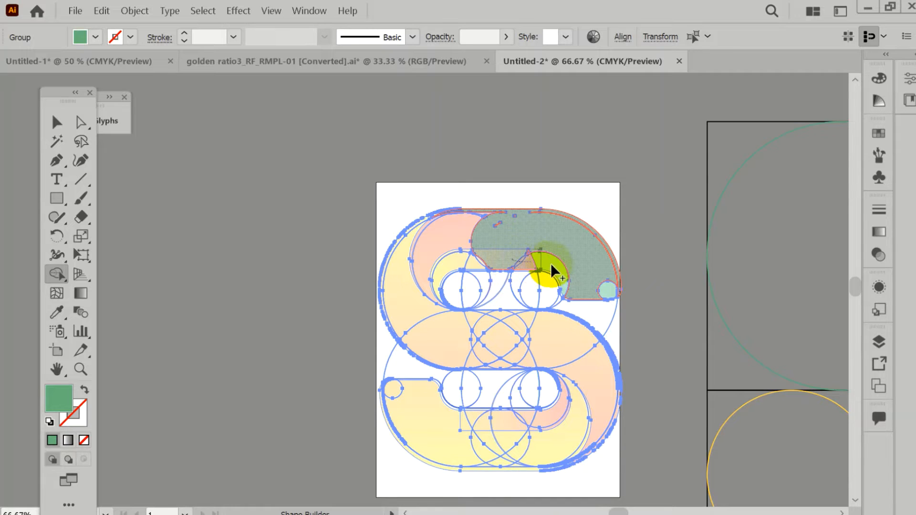
{"action": "mouse_move", "coordinate": [551, 265]}
{"action": "left_mouse_down"}
{"action": "mouse_move", "coordinate": [522, 235]}
{"action": "mouse_move", "coordinate": [535, 217]}
{"action": "mouse_move", "coordinate": [482, 216]}
{"action": "mouse_move", "coordinate": [452, 233]}
{"action": "mouse_move", "coordinate": [448, 245]}
{"action": "mouse_move", "coordinate": [469, 258]}
{"action": "left_mouse_up"}
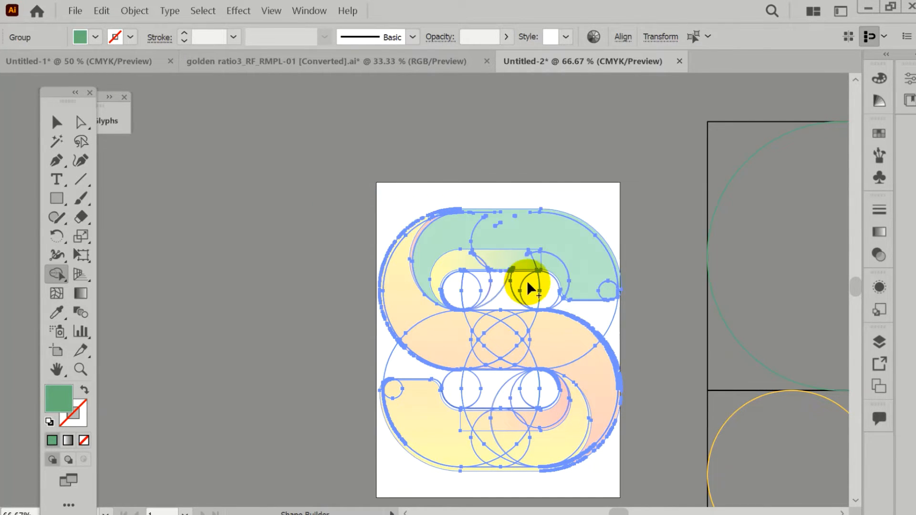
{"action": "mouse_move", "coordinate": [438, 228]}
{"action": "left_mouse_down"}
{"action": "mouse_move", "coordinate": [413, 231]}
{"action": "mouse_move", "coordinate": [417, 320]}
{"action": "mouse_move", "coordinate": [457, 331]}
{"action": "mouse_move", "coordinate": [503, 314]}
{"action": "mouse_move", "coordinate": [491, 312]}
{"action": "mouse_move", "coordinate": [526, 322]}
{"action": "mouse_move", "coordinate": [472, 346]}
{"action": "mouse_move", "coordinate": [501, 347]}
{"action": "mouse_move", "coordinate": [470, 356]}
{"action": "mouse_move", "coordinate": [505, 356]}
{"action": "mouse_move", "coordinate": [483, 369]}
{"action": "mouse_move", "coordinate": [532, 338]}
{"action": "left_mouse_up"}
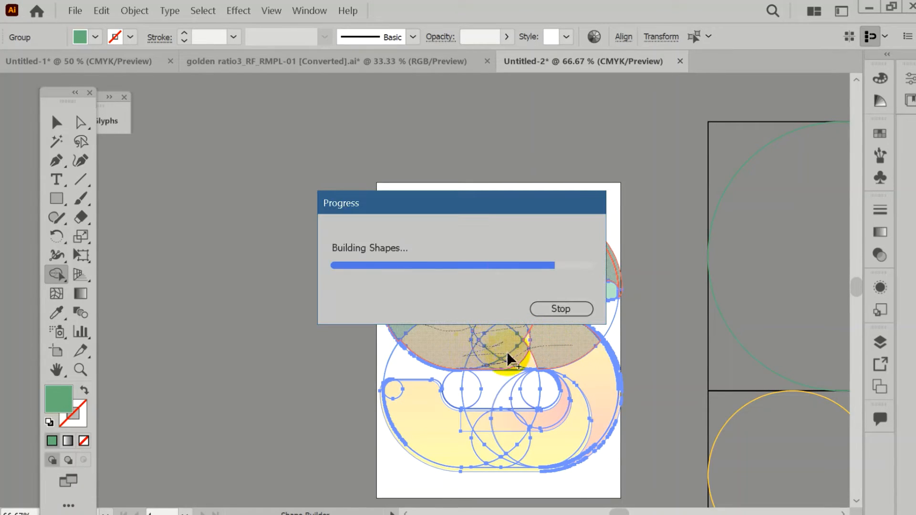
- Merge the remaining pieces of the middle stroke and the thin slivers along its lower-left edge into the green shape
{"action": "scroll", "coordinate": [523, 348], "scroll_direction": "up", "scroll_amount": 3}
{"action": "mouse_move", "coordinate": [548, 311]}
{"action": "left_mouse_down"}
{"action": "mouse_move", "coordinate": [585, 315]}
{"action": "mouse_move", "coordinate": [592, 343]}
{"action": "mouse_move", "coordinate": [590, 391]}
{"action": "mouse_move", "coordinate": [549, 405]}
{"action": "left_mouse_up"}
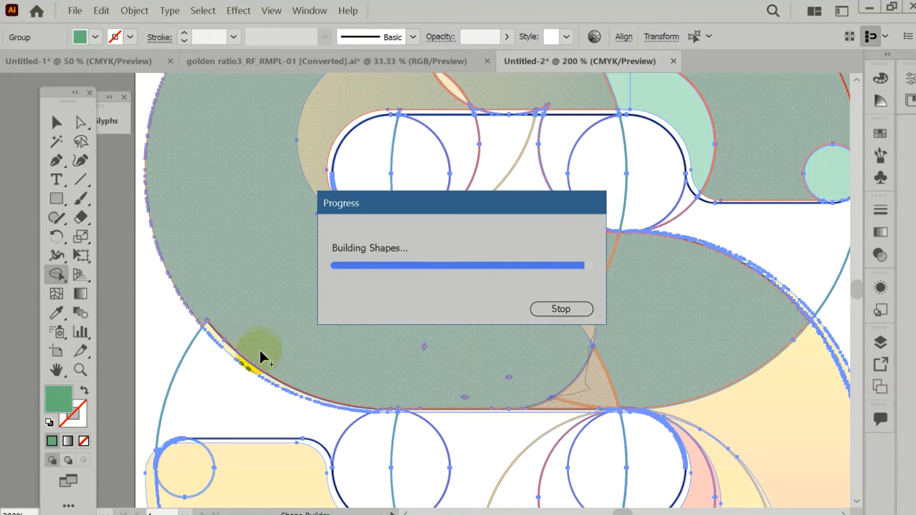
{"action": "mouse_move", "coordinate": [238, 358]}
{"action": "left_mouse_down"}
{"action": "mouse_move", "coordinate": [234, 339]}
{"action": "mouse_move", "coordinate": [226, 347]}
{"action": "mouse_move", "coordinate": [237, 352]}
{"action": "mouse_move", "coordinate": [291, 351]}
{"action": "mouse_move", "coordinate": [267, 331]}
{"action": "left_mouse_up"}
{"action": "scroll", "coordinate": [332, 347], "scroll_direction": "down", "scroll_amount": 2}
{"action": "scroll", "coordinate": [283, 348], "scroll_direction": "up", "scroll_amount": 4}
{"action": "left_click_drag", "start_coordinate": [443, 348], "coordinate": [443, 351]}
{"action": "scroll", "coordinate": [443, 352], "scroll_direction": "down", "scroll_amount": 2}
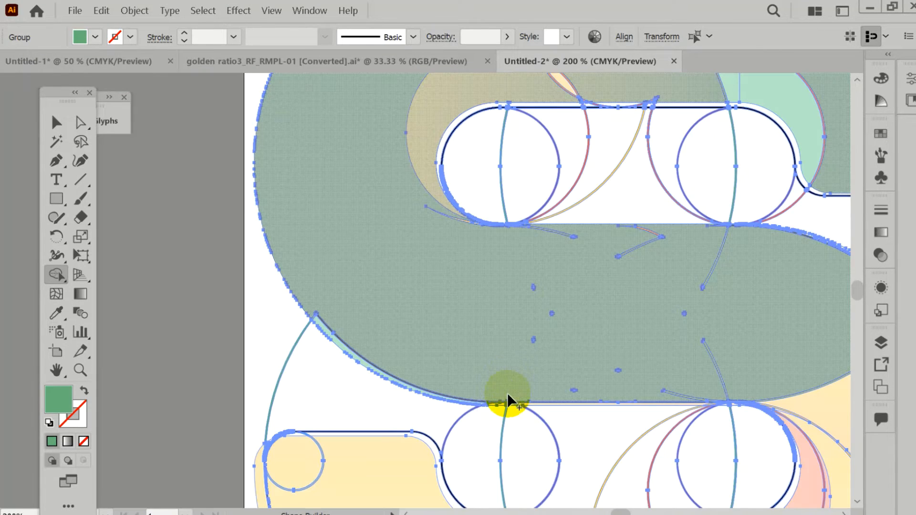
{"action": "scroll", "coordinate": [505, 394], "scroll_direction": "up", "scroll_amount": 2}
{"action": "mouse_move", "coordinate": [483, 397]}
{"action": "left_mouse_down"}
{"action": "mouse_move", "coordinate": [543, 396]}
{"action": "mouse_move", "coordinate": [509, 398]}
{"action": "left_mouse_up"}
{"action": "scroll", "coordinate": [755, 371], "scroll_direction": "down", "scroll_amount": 5}
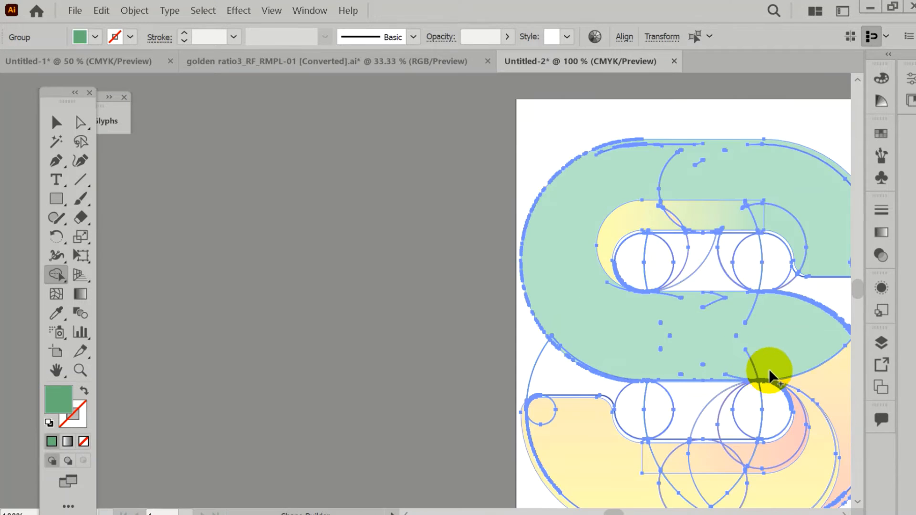
- Fill the small lower-left terminal circle green and merge the S's lower-left end, bottom bar and lower-right curve with Shape Builder
{"action": "scroll", "coordinate": [799, 371], "scroll_direction": "up", "scroll_amount": 3}
{"action": "scroll", "coordinate": [823, 396], "scroll_direction": "down", "scroll_amount": 2}
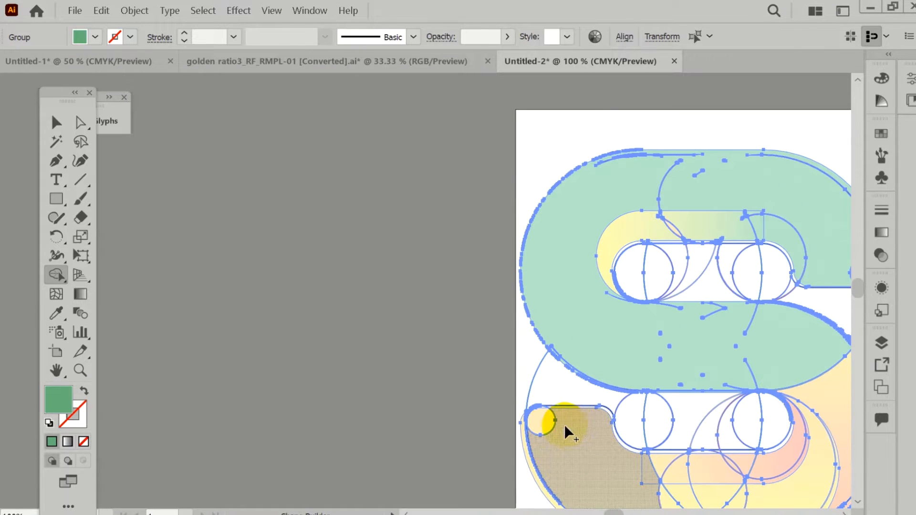
{"action": "mouse_move", "coordinate": [535, 425]}
{"action": "left_mouse_down"}
{"action": "mouse_move", "coordinate": [577, 437]}
{"action": "mouse_move", "coordinate": [537, 455]}
{"action": "mouse_move", "coordinate": [592, 447]}
{"action": "mouse_move", "coordinate": [592, 457]}
{"action": "mouse_move", "coordinate": [549, 468]}
{"action": "left_mouse_up"}
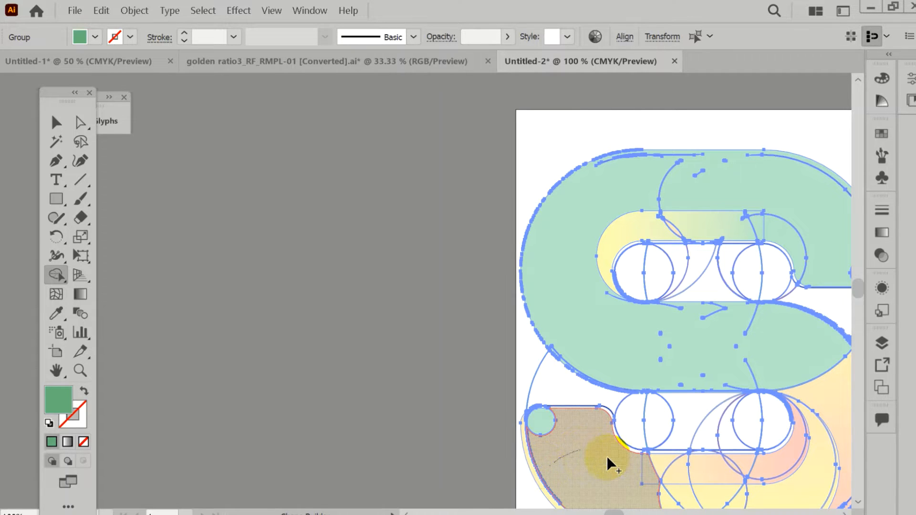
{"action": "scroll", "coordinate": [607, 456], "scroll_direction": "down", "scroll_amount": 1}
{"action": "mouse_move", "coordinate": [652, 443]}
{"action": "left_mouse_down"}
{"action": "mouse_move", "coordinate": [570, 402]}
{"action": "mouse_move", "coordinate": [550, 367]}
{"action": "mouse_move", "coordinate": [529, 404]}
{"action": "mouse_move", "coordinate": [532, 419]}
{"action": "mouse_move", "coordinate": [541, 418]}
{"action": "mouse_move", "coordinate": [516, 419]}
{"action": "mouse_move", "coordinate": [566, 414]}
{"action": "mouse_move", "coordinate": [554, 398]}
{"action": "mouse_move", "coordinate": [539, 397]}
{"action": "mouse_move", "coordinate": [594, 394]}
{"action": "mouse_move", "coordinate": [645, 362]}
{"action": "mouse_move", "coordinate": [657, 328]}
{"action": "left_mouse_up"}
{"action": "left_click", "coordinate": [594, 394]}
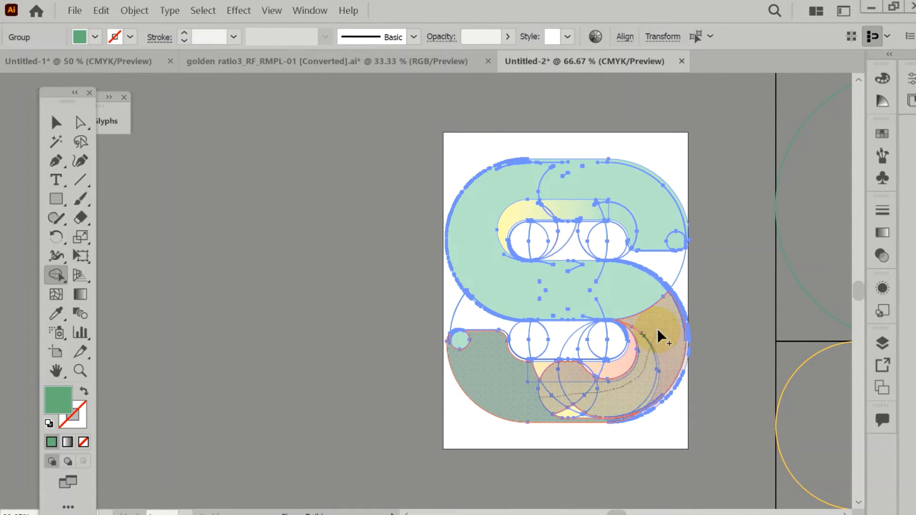
- Merge the leftover slivers in the bottom bar and the strip along its inner edge into the green shape
{"action": "mouse_move", "coordinate": [614, 404]}
{"action": "left_mouse_down"}
{"action": "mouse_move", "coordinate": [564, 410]}
{"action": "mouse_move", "coordinate": [601, 419]}
{"action": "mouse_move", "coordinate": [578, 414]}
{"action": "left_mouse_up"}
{"action": "left_click", "coordinate": [618, 365]}
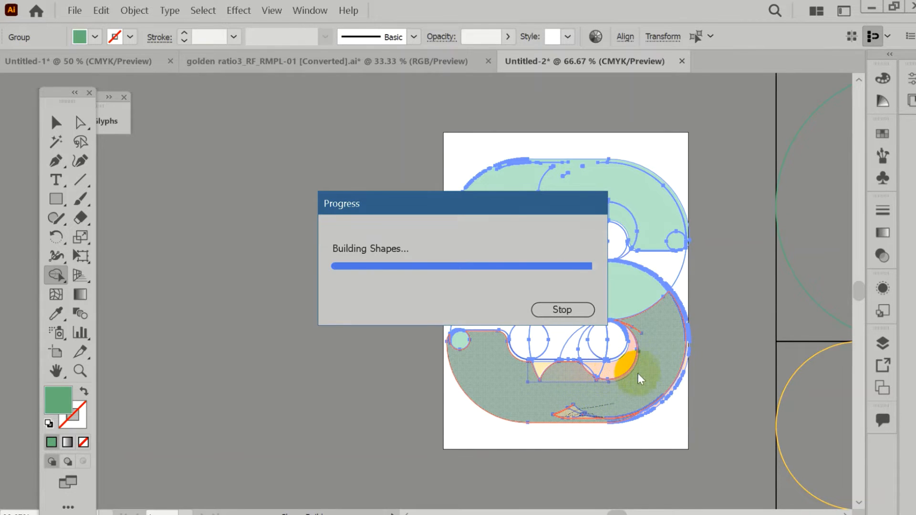
{"action": "mouse_move", "coordinate": [651, 349]}
{"action": "left_mouse_down"}
{"action": "mouse_move", "coordinate": [587, 370]}
{"action": "mouse_move", "coordinate": [533, 371]}
{"action": "mouse_move", "coordinate": [545, 368]}
{"action": "left_mouse_up"}
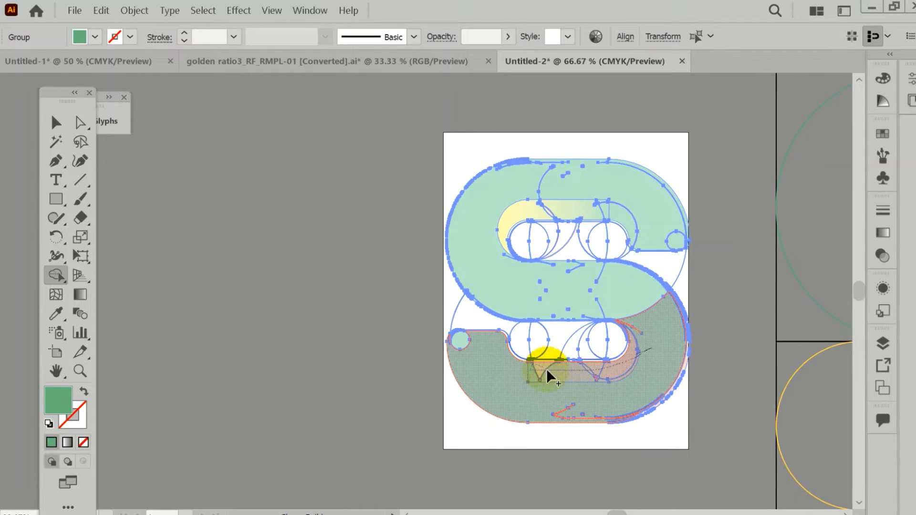
- Merge the thin sliver on the lower-right outer edge and the pieces around the inner curve's upper corner into the green shape
{"action": "scroll", "coordinate": [668, 359], "scroll_direction": "up", "scroll_amount": 1}
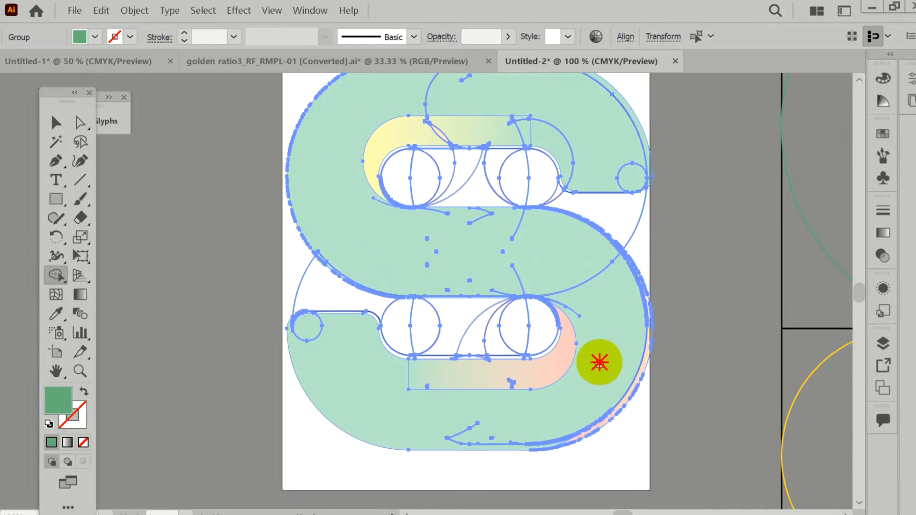
{"action": "scroll", "coordinate": [572, 361], "scroll_direction": "up", "scroll_amount": 1}
{"action": "left_click", "coordinate": [584, 357]}
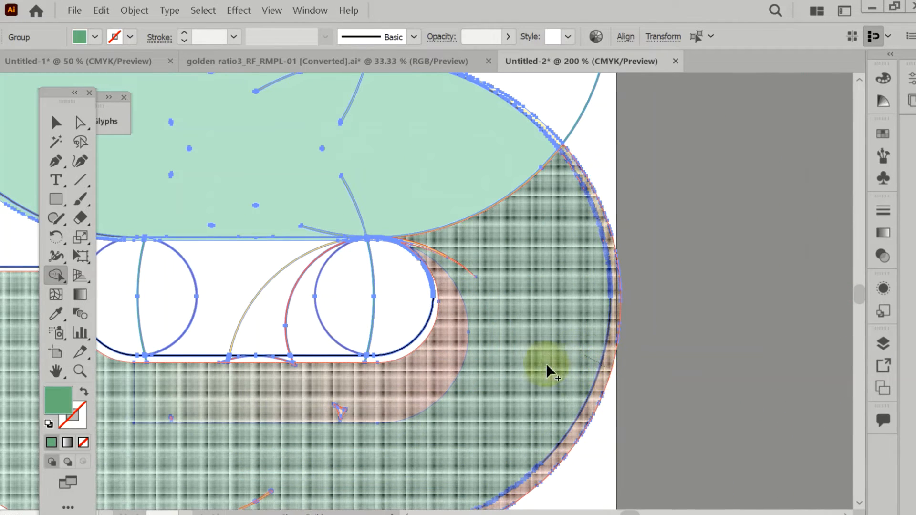
{"action": "scroll", "coordinate": [443, 258], "scroll_direction": "up", "scroll_amount": 1}
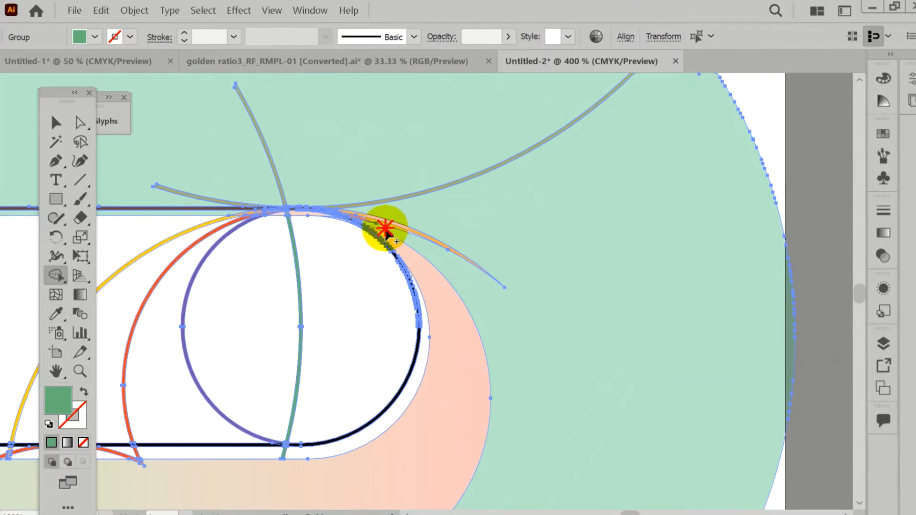
{"action": "scroll", "coordinate": [400, 234], "scroll_direction": "up", "scroll_amount": 1}
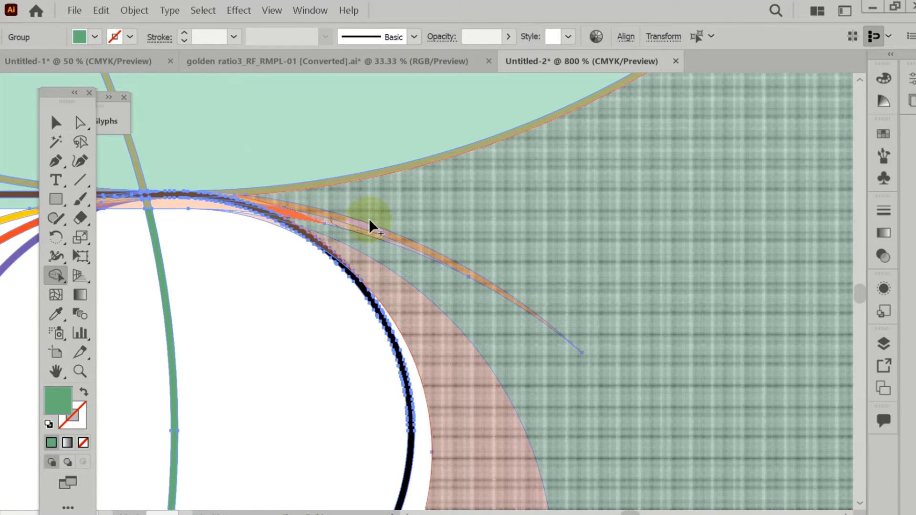
{"action": "left_click_drag", "start_coordinate": [365, 222], "coordinate": [422, 310]}
{"action": "scroll", "coordinate": [443, 364], "scroll_direction": "down", "scroll_amount": 4}
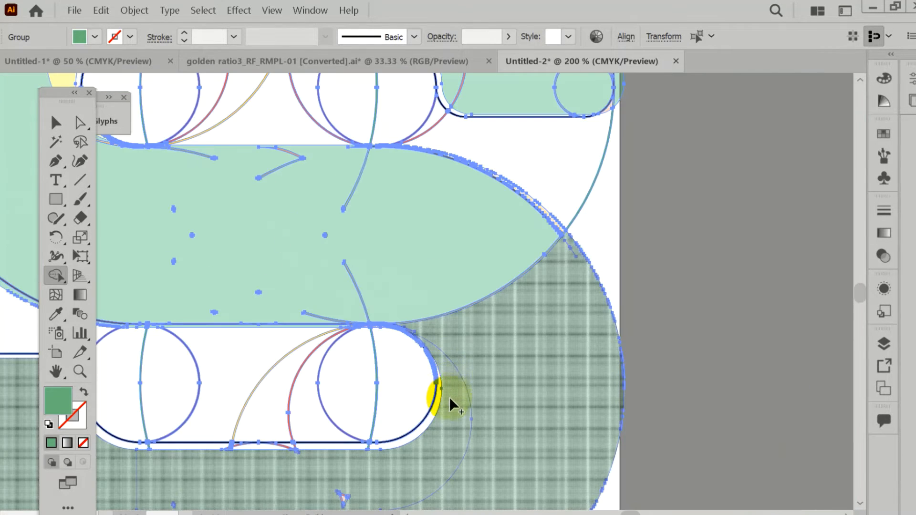
{"action": "scroll", "coordinate": [450, 400], "scroll_direction": "down", "scroll_amount": 2}
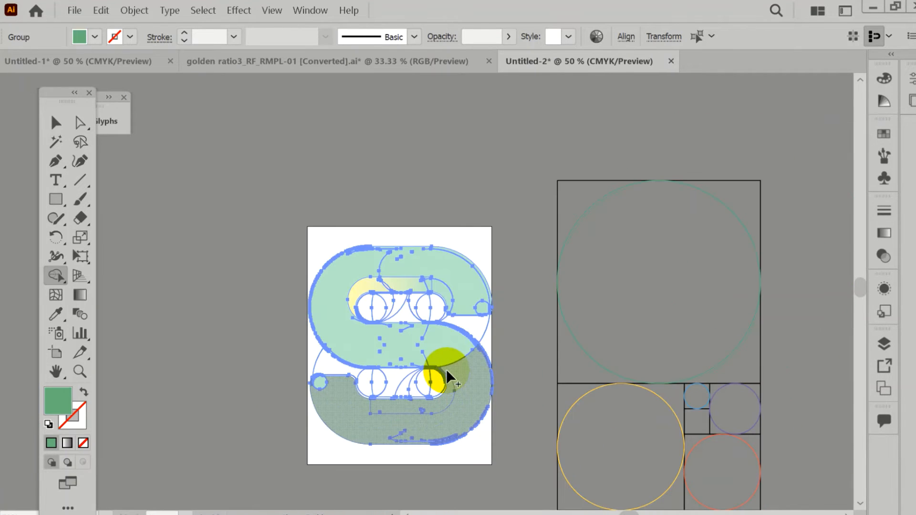
{"action": "left_click", "coordinate": [56, 123]}
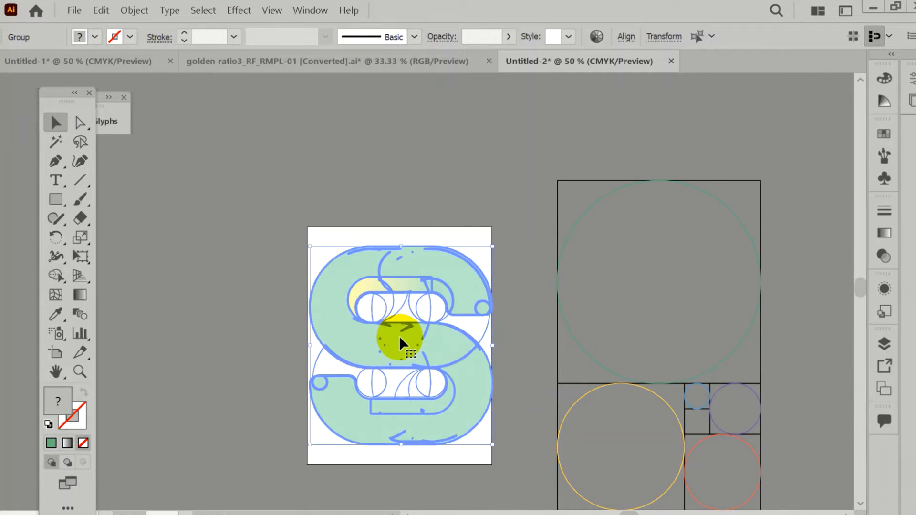
{"action": "left_click_drag", "start_coordinate": [405, 338], "coordinate": [370, 313]}
{"action": "double_click", "coordinate": [379, 330]}
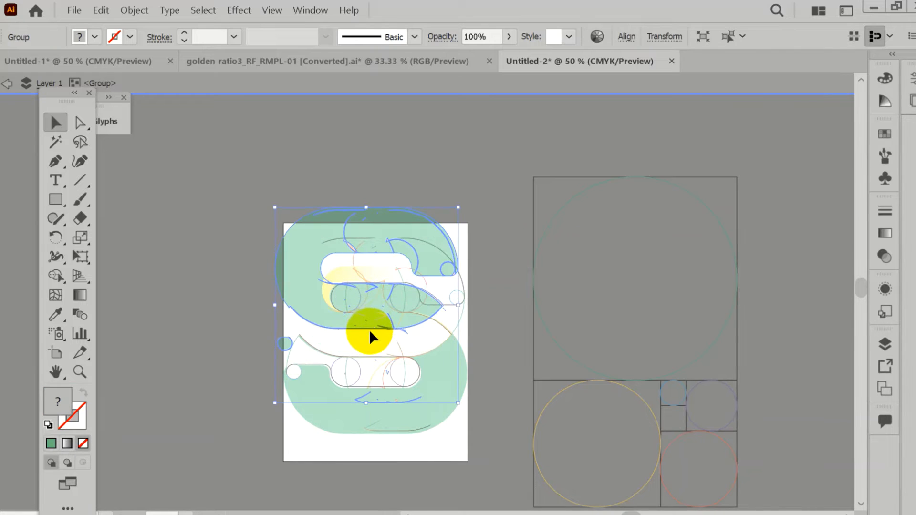
{"action": "key", "text": "ctrl+z"}
{"action": "double_click", "coordinate": [391, 332]}
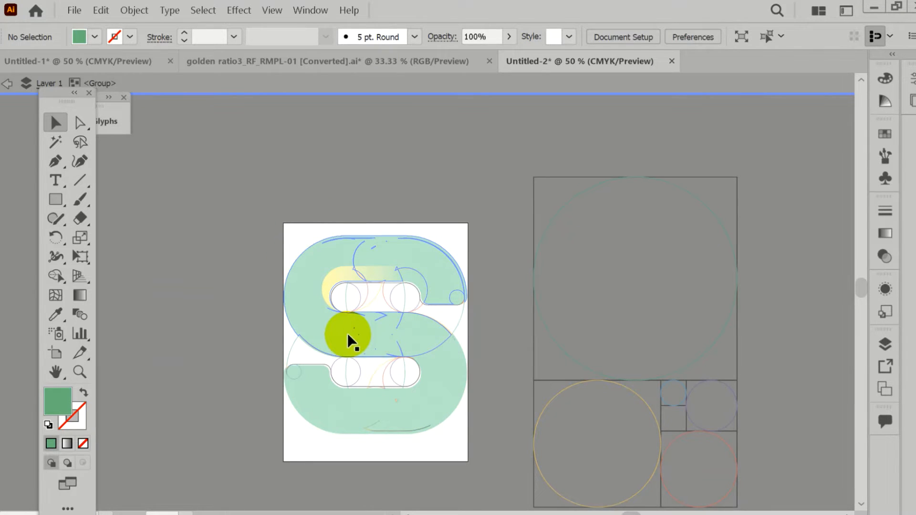
{"action": "double_click", "coordinate": [348, 333]}
{"action": "double_click", "coordinate": [384, 338]}
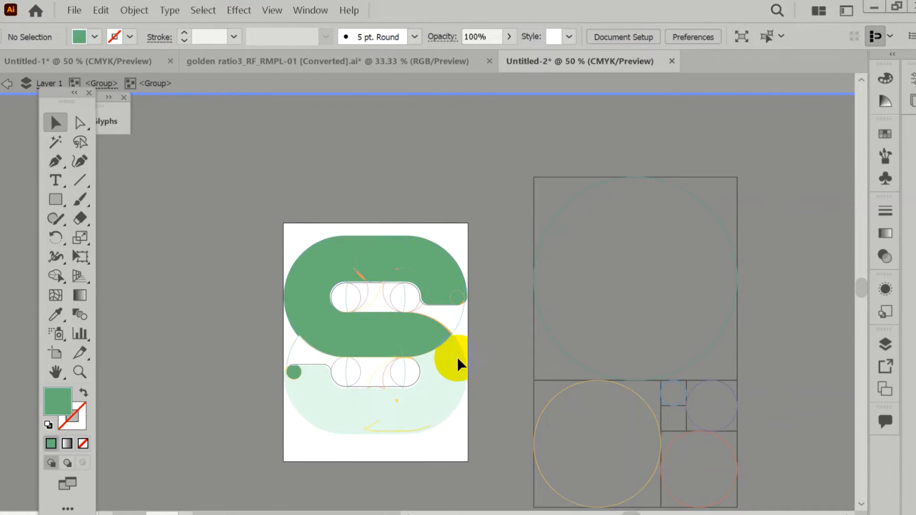
{"action": "double_click", "coordinate": [317, 394]}
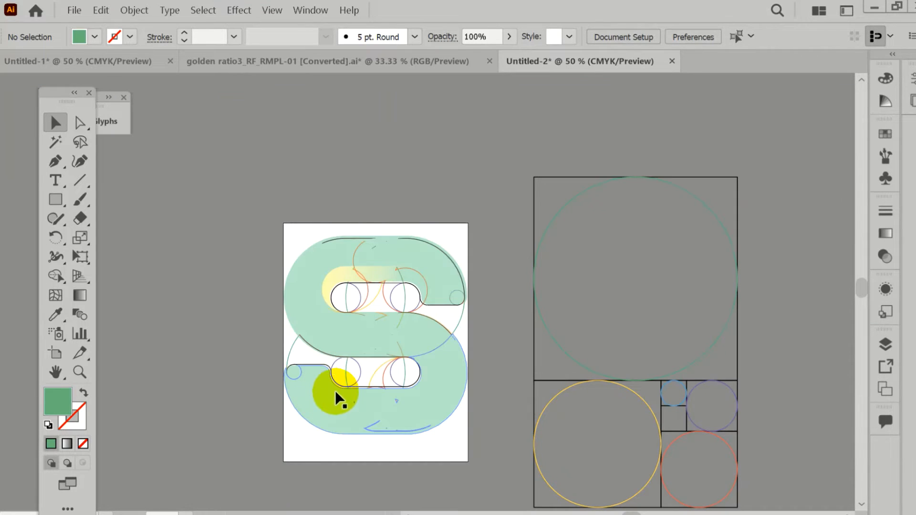
- Move the merged green S off the artboard and delete the leftover construction lines and the golden-ratio template of squares and circles
{"action": "left_click", "coordinate": [382, 336]}
{"action": "left_click_drag", "start_coordinate": [376, 335], "coordinate": [193, 332]}
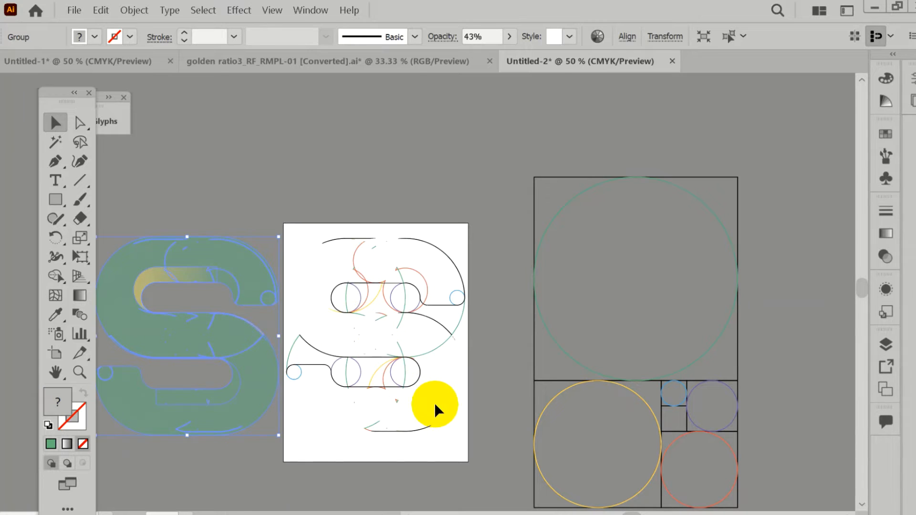
{"action": "left_click", "coordinate": [436, 423]}
{"action": "left_click_drag", "start_coordinate": [360, 423], "coordinate": [350, 259]}
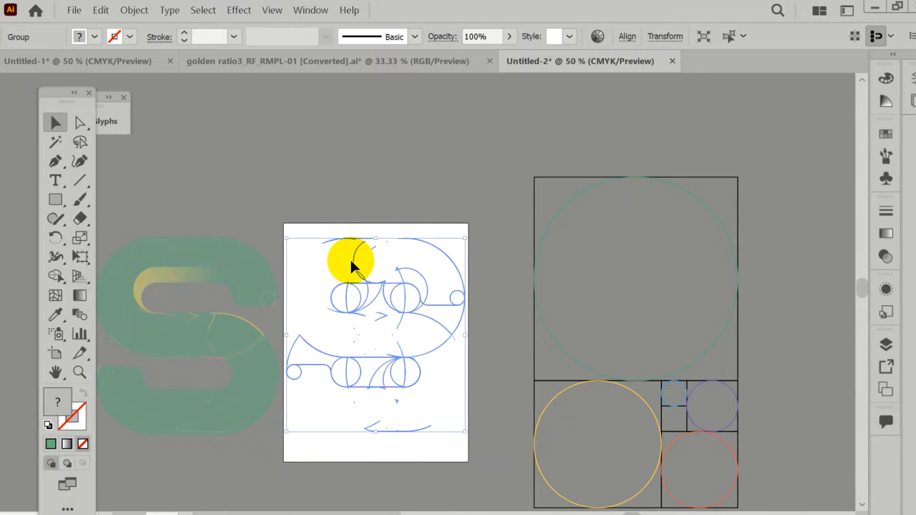
{"action": "key", "text": "Delete"}
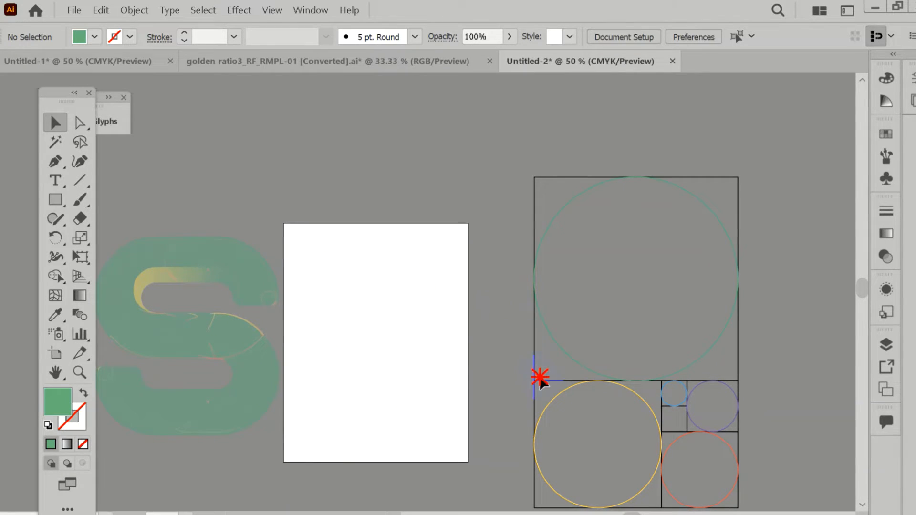
{"action": "left_click", "coordinate": [540, 378]}
{"action": "key", "text": "Delete"}
- Move the merged green S back onto the empty artboard and deselect it
{"action": "scroll", "coordinate": [223, 343], "scroll_direction": "up", "scroll_amount": 2}
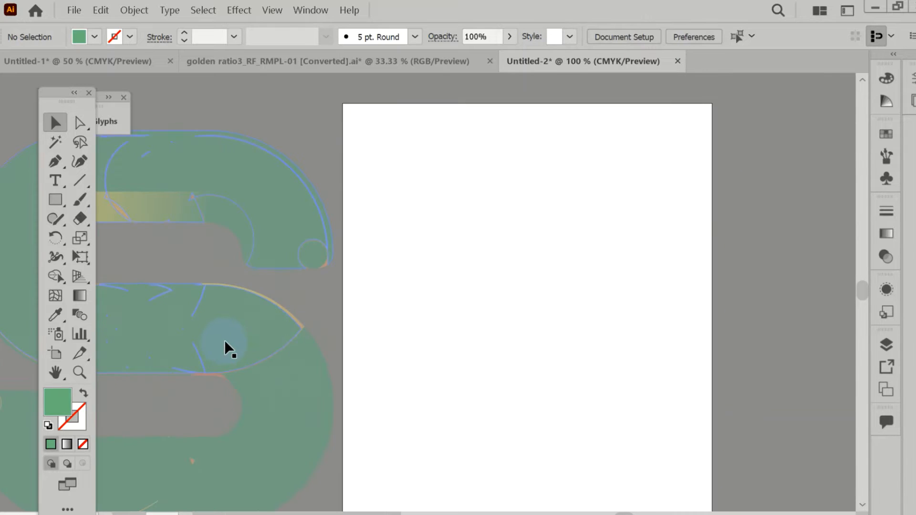
{"action": "scroll", "coordinate": [223, 341], "scroll_direction": "down", "scroll_amount": 2}
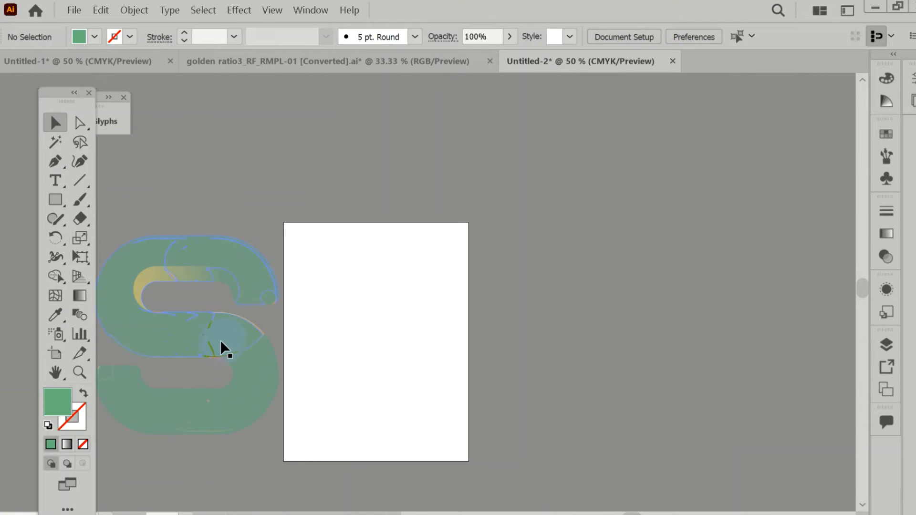
{"action": "left_click", "coordinate": [190, 337]}
{"action": "left_click_drag", "start_coordinate": [188, 337], "coordinate": [379, 336]}
{"action": "left_click", "coordinate": [414, 445]}
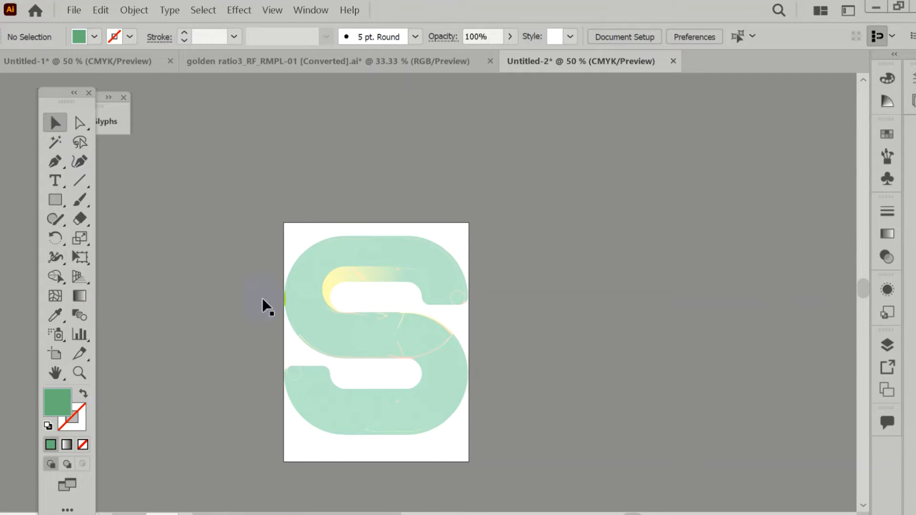
{"action": "left_click", "coordinate": [67, 445]}
{"action": "left_click", "coordinate": [364, 340]}
{"action": "left_click", "coordinate": [414, 379]}
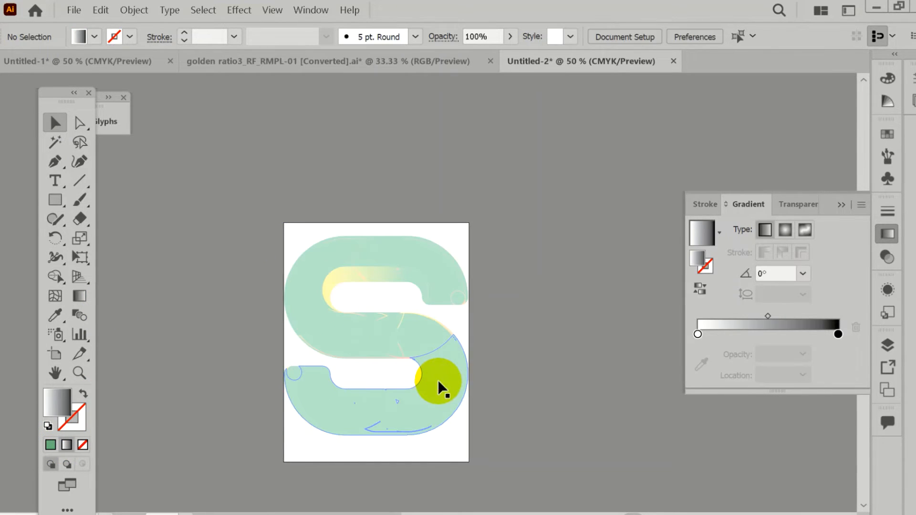
{"action": "scroll", "coordinate": [399, 445], "scroll_direction": "down", "scroll_amount": 2}
{"action": "scroll", "coordinate": [428, 441], "scroll_direction": "up", "scroll_amount": 3}
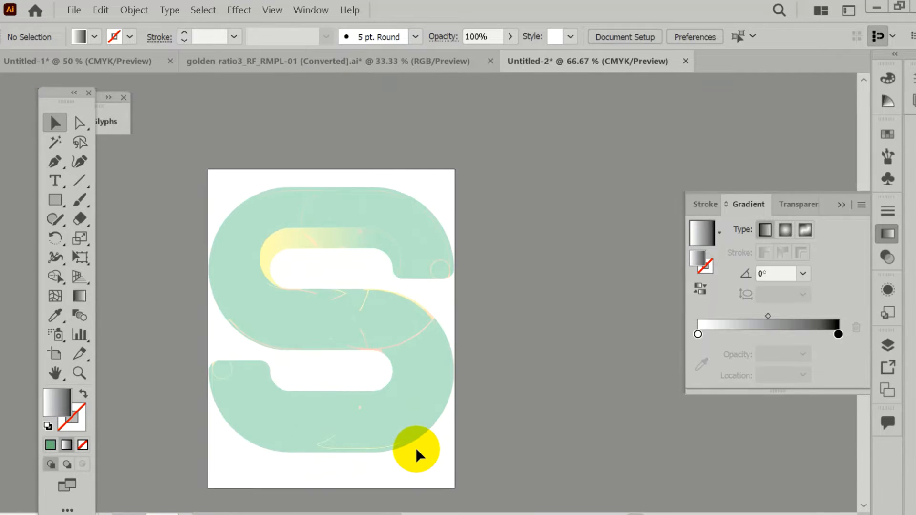
- Select the S and recolour its upper half, inner curve piece and upper-right terminal circle yellow with Shape Builder
{"action": "left_click", "coordinate": [361, 219]}
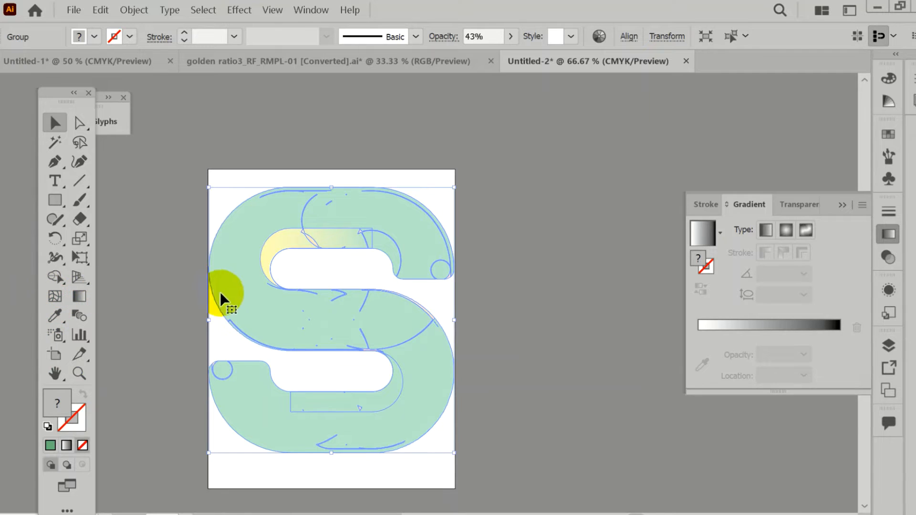
{"action": "left_click", "coordinate": [59, 281]}
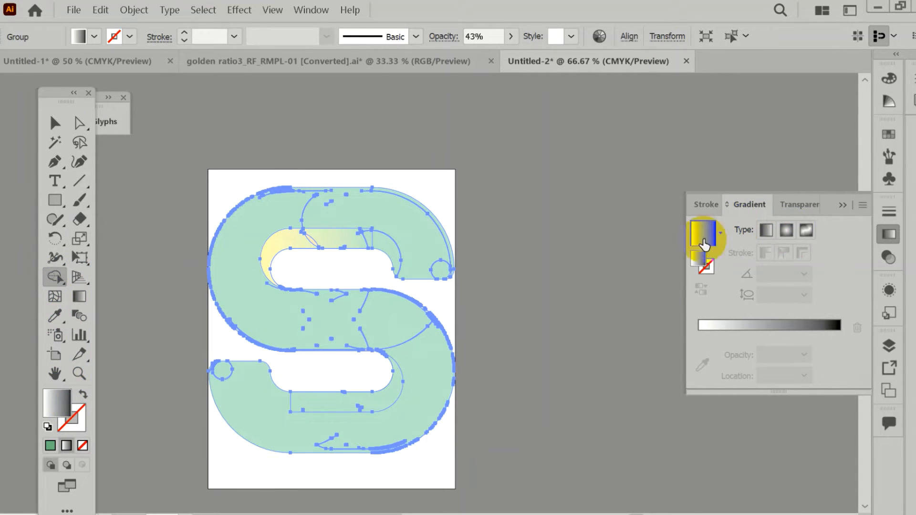
{"action": "left_click", "coordinate": [888, 134]}
{"action": "left_click", "coordinate": [744, 179]}
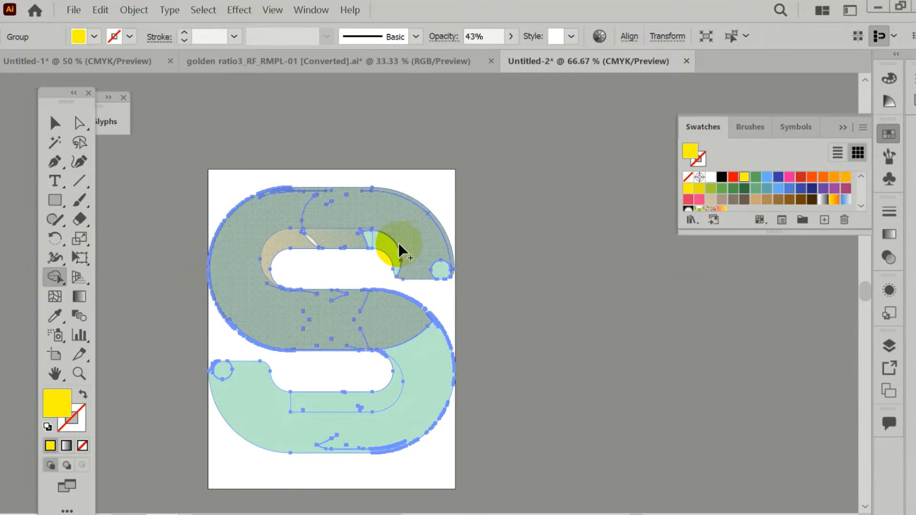
{"action": "left_click", "coordinate": [310, 208]}
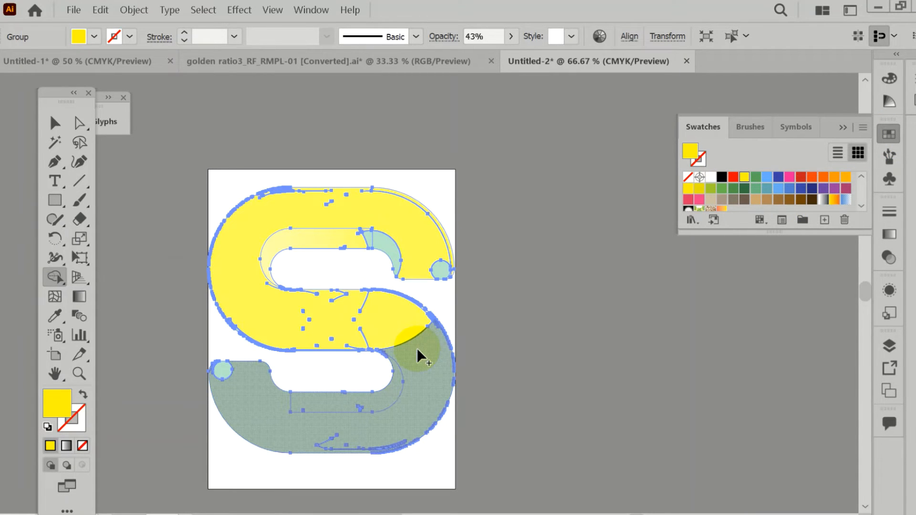
{"action": "left_click", "coordinate": [381, 249]}
{"action": "left_click", "coordinate": [439, 267]}
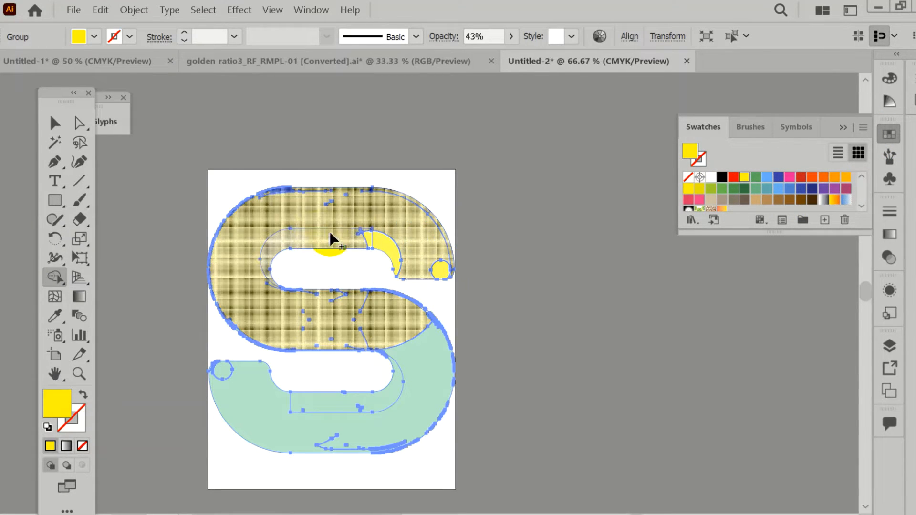
- Recolour the upper half and its inner curve piece orange with Shape Builder, merging the terminal circle into the upper half
{"action": "left_click", "coordinate": [812, 177]}
{"action": "left_click", "coordinate": [374, 244]}
{"action": "left_click", "coordinate": [304, 238]}
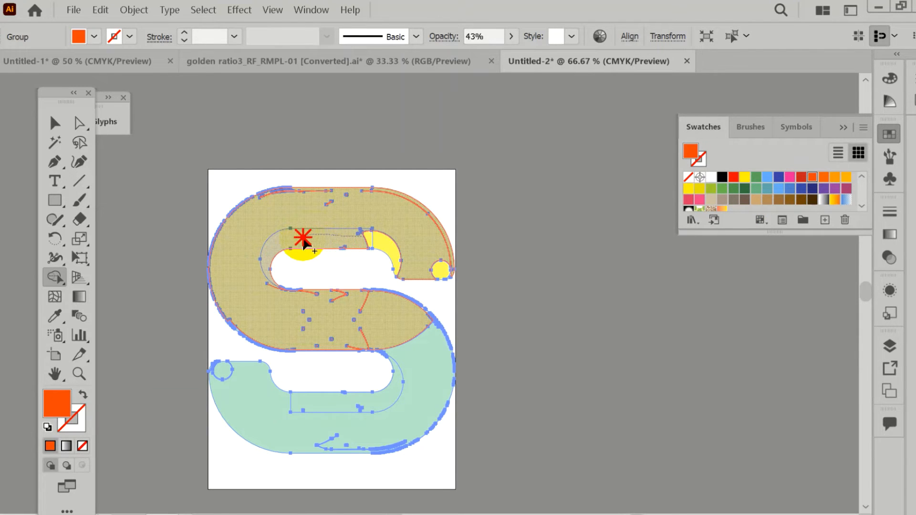
{"action": "mouse_move", "coordinate": [378, 275]}
{"action": "left_mouse_down"}
{"action": "mouse_move", "coordinate": [402, 259]}
{"action": "mouse_move", "coordinate": [433, 266]}
{"action": "mouse_move", "coordinate": [434, 311]}
{"action": "mouse_move", "coordinate": [439, 273]}
{"action": "mouse_move", "coordinate": [422, 266]}
{"action": "left_mouse_up"}
{"action": "left_click_drag", "start_coordinate": [418, 230], "coordinate": [419, 231]}
- Recolour the upper half and the large lower half of the S yellow with Shape Builder
{"action": "left_click", "coordinate": [745, 177]}
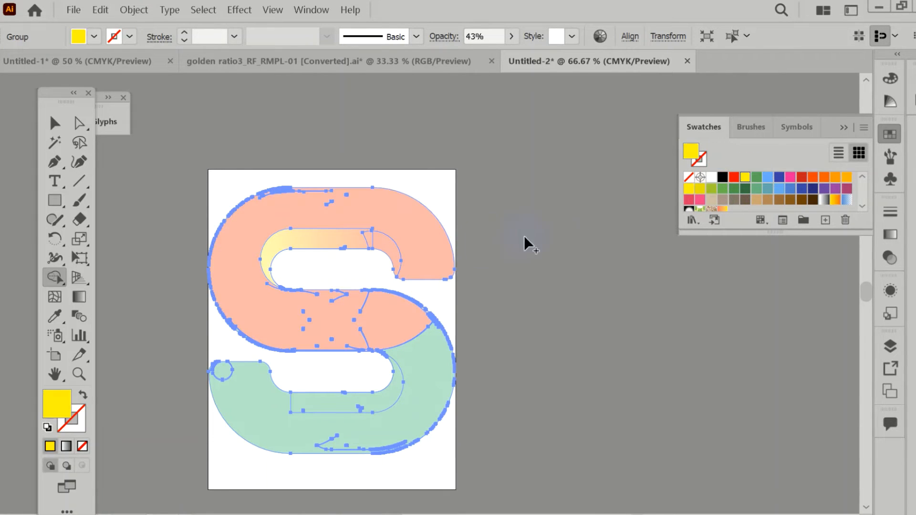
{"action": "left_click_drag", "start_coordinate": [452, 273], "coordinate": [434, 279]}
{"action": "left_click_drag", "start_coordinate": [404, 253], "coordinate": [378, 245]}
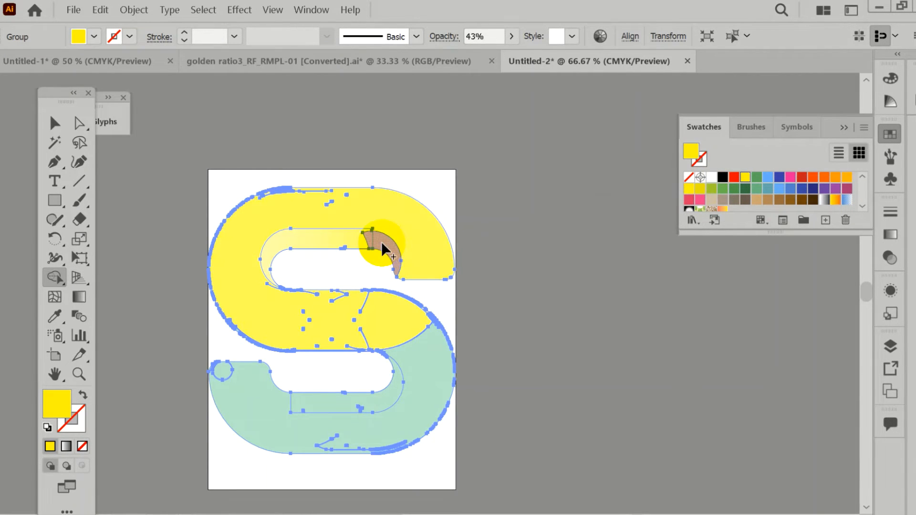
{"action": "mouse_move", "coordinate": [443, 344]}
{"action": "left_mouse_down"}
{"action": "mouse_move", "coordinate": [406, 348]}
{"action": "mouse_move", "coordinate": [415, 391]}
{"action": "mouse_move", "coordinate": [389, 412]}
{"action": "mouse_move", "coordinate": [272, 430]}
{"action": "mouse_move", "coordinate": [256, 394]}
{"action": "left_mouse_up"}
- Recolour the lower-left terminal circle and the large lower half of the S black with Shape Builder
{"action": "left_click", "coordinate": [757, 177]}
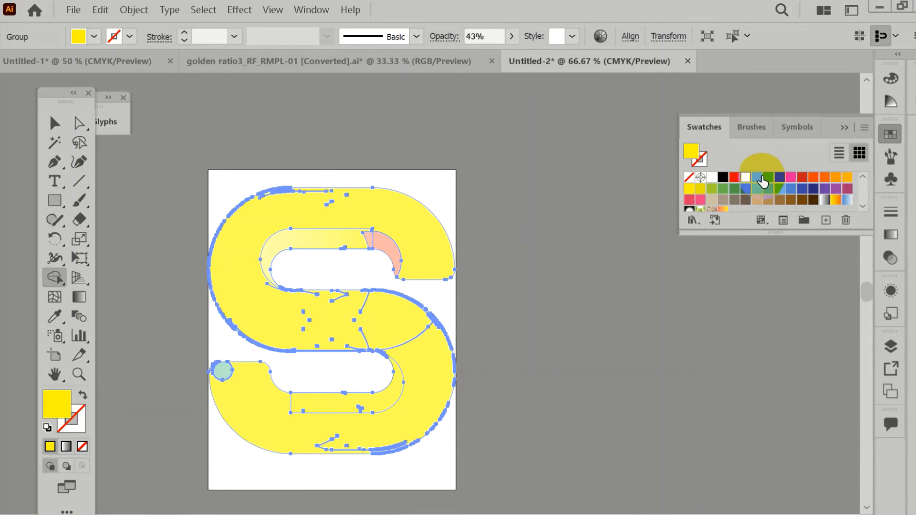
{"action": "mouse_move", "coordinate": [218, 370]}
{"action": "left_mouse_down"}
{"action": "mouse_move", "coordinate": [270, 378]}
{"action": "mouse_move", "coordinate": [216, 370]}
{"action": "left_mouse_up"}
{"action": "left_click", "coordinate": [723, 176]}
{"action": "left_click", "coordinate": [223, 371]}
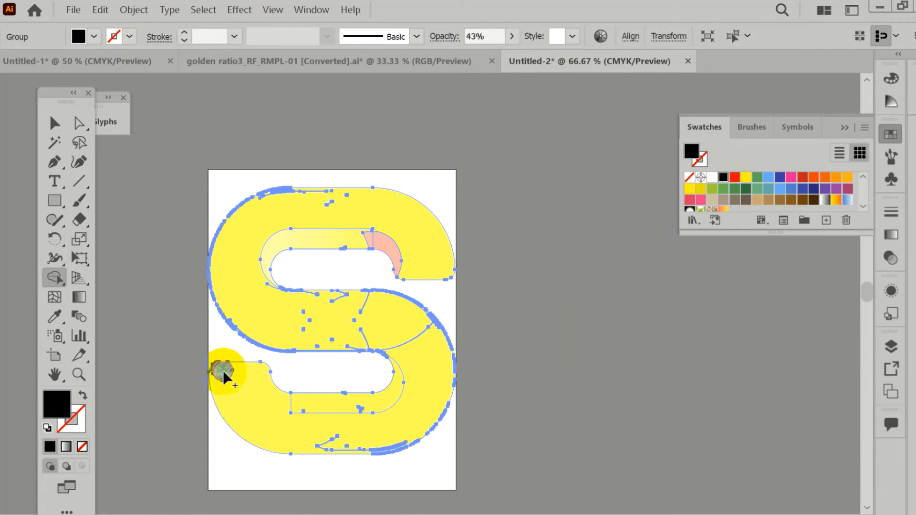
{"action": "left_click", "coordinate": [331, 402]}
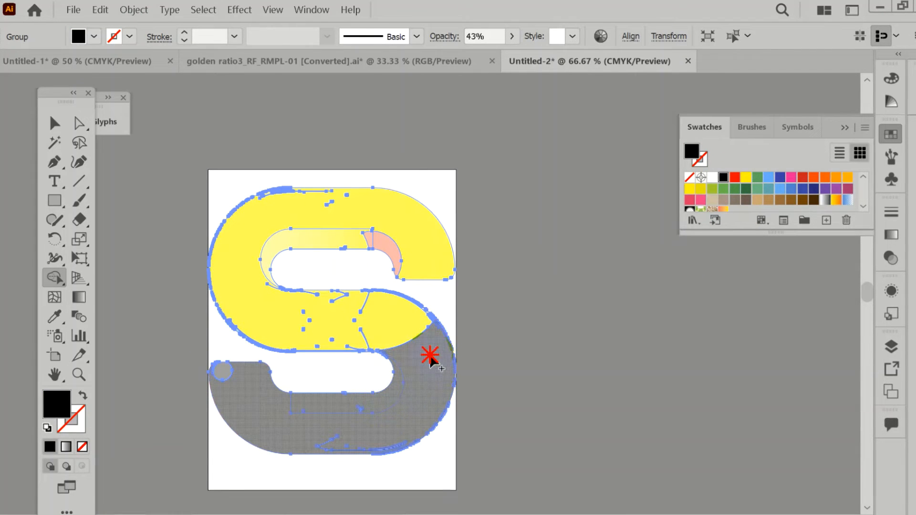
- Recolour the upper half of the S and its inner-right curve piece black with Shape Builder
{"action": "scroll", "coordinate": [356, 434], "scroll_direction": "down", "scroll_amount": 2}
{"action": "scroll", "coordinate": [400, 417], "scroll_direction": "up", "scroll_amount": 2}
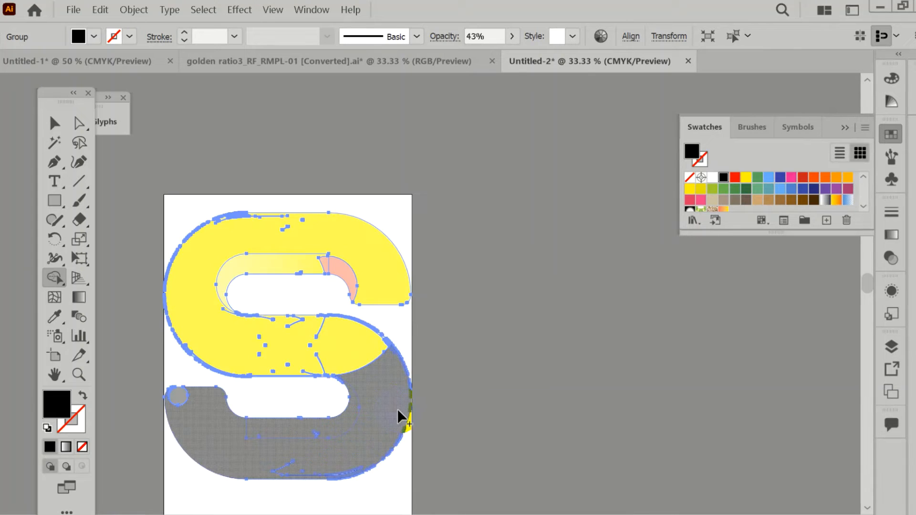
{"action": "left_click", "coordinate": [331, 262]}
{"action": "left_click", "coordinate": [360, 288]}
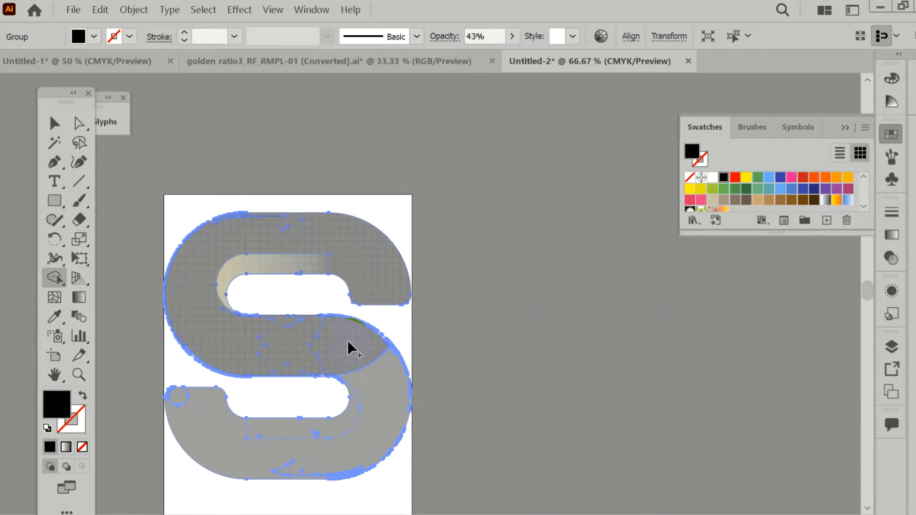
{"action": "left_click", "coordinate": [385, 342]}
- Merge the upper and lower halves of the S into one yellow shape with Shape Builder, and deselect it
{"action": "left_click", "coordinate": [746, 177]}
{"action": "mouse_move", "coordinate": [360, 241]}
{"action": "left_mouse_down"}
{"action": "mouse_move", "coordinate": [347, 221]}
{"action": "mouse_move", "coordinate": [304, 388]}
{"action": "mouse_move", "coordinate": [333, 393]}
{"action": "left_mouse_up"}
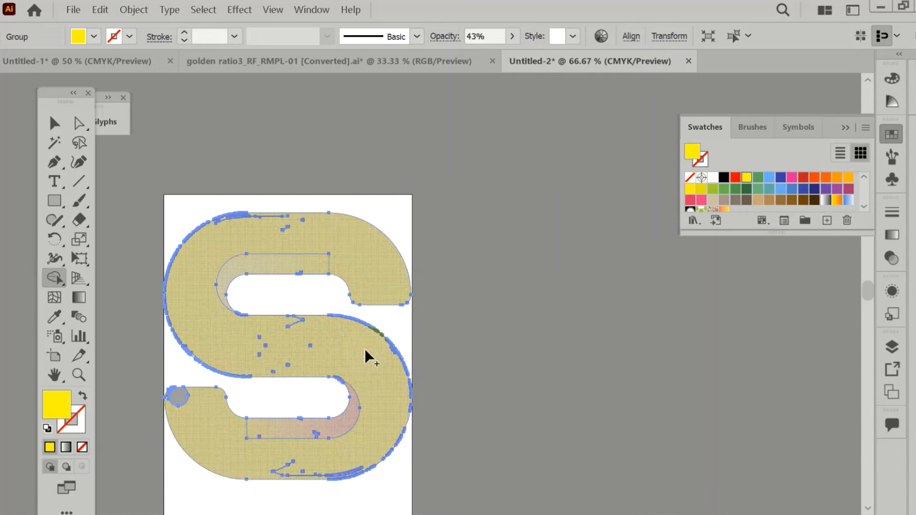
{"action": "left_click", "coordinate": [55, 123]}
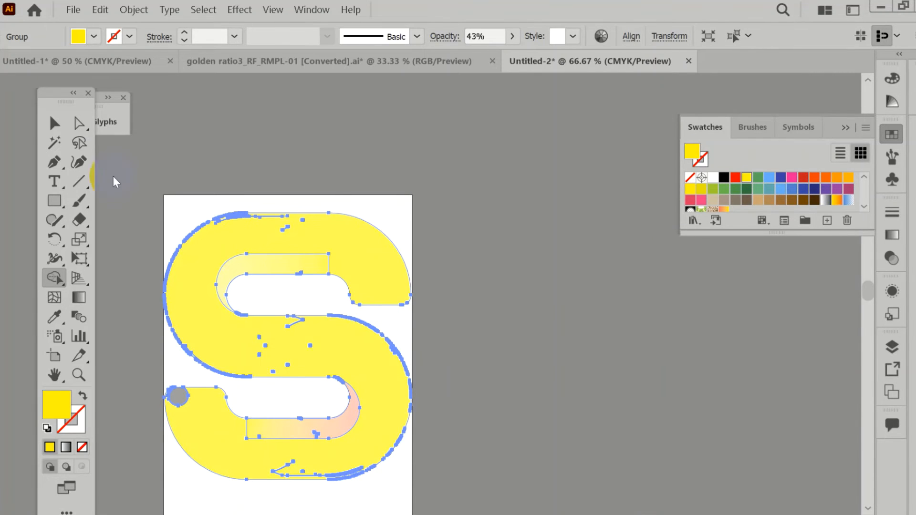
{"action": "left_click", "coordinate": [391, 228]}
- Shift the S group slightly to the right and isolate it for editing
{"action": "scroll", "coordinate": [379, 306], "scroll_direction": "down", "scroll_amount": 1}
{"action": "scroll", "coordinate": [382, 305], "scroll_direction": "up", "scroll_amount": 3}
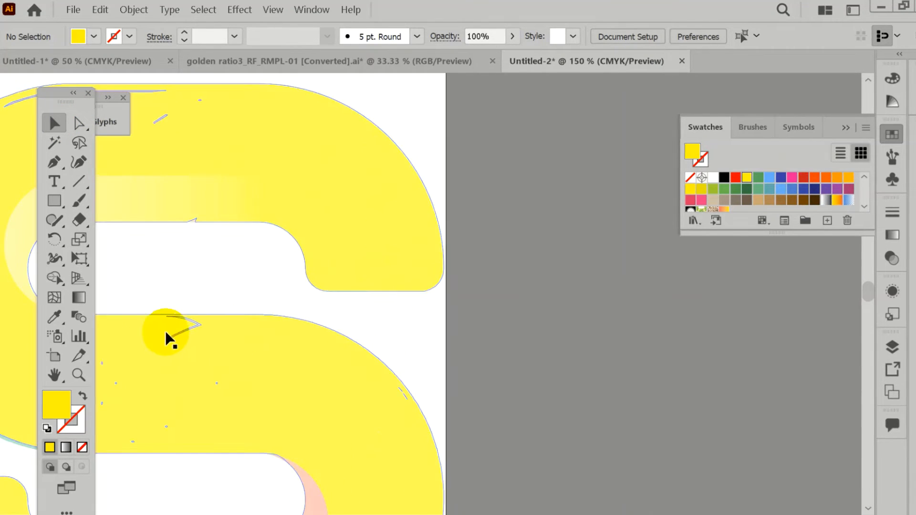
{"action": "left_click_drag", "start_coordinate": [168, 333], "coordinate": [245, 307]}
{"action": "double_click", "coordinate": [209, 337]}
{"action": "left_click", "coordinate": [252, 319]}
{"action": "scroll", "coordinate": [256, 340], "scroll_direction": "down", "scroll_amount": 4}
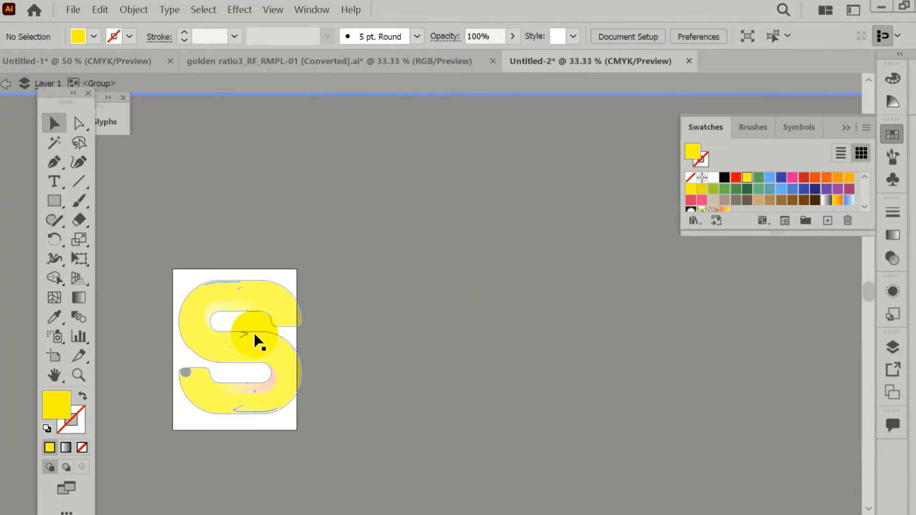
- Try to delete the stray line fragments in the lower half of the S, and undo the deletion
{"action": "scroll", "coordinate": [255, 339], "scroll_direction": "up", "scroll_amount": 1}
{"action": "scroll", "coordinate": [230, 449], "scroll_direction": "up", "scroll_amount": 4}
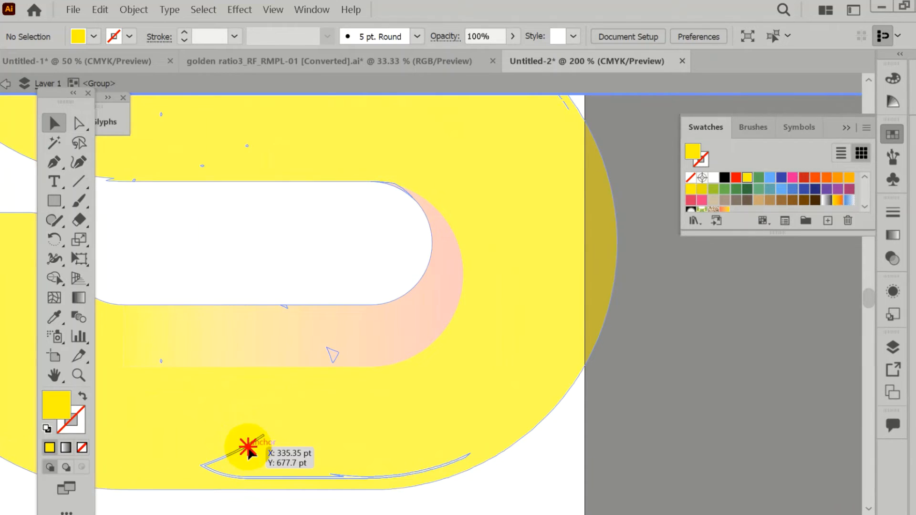
{"action": "left_click", "coordinate": [243, 444]}
{"action": "key", "text": "Delete"}
{"action": "scroll", "coordinate": [247, 436], "scroll_direction": "down", "scroll_amount": 4}
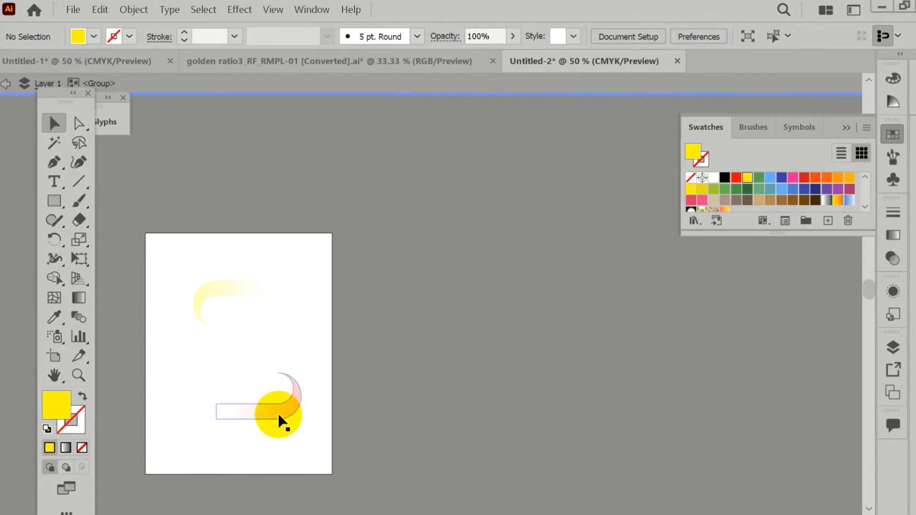
{"action": "key", "text": "ctrl+z"}
- Scale the S down to fit inside the artboard and choose the yellow swatch as fill
{"action": "scroll", "coordinate": [261, 339], "scroll_direction": "down", "scroll_amount": 2}
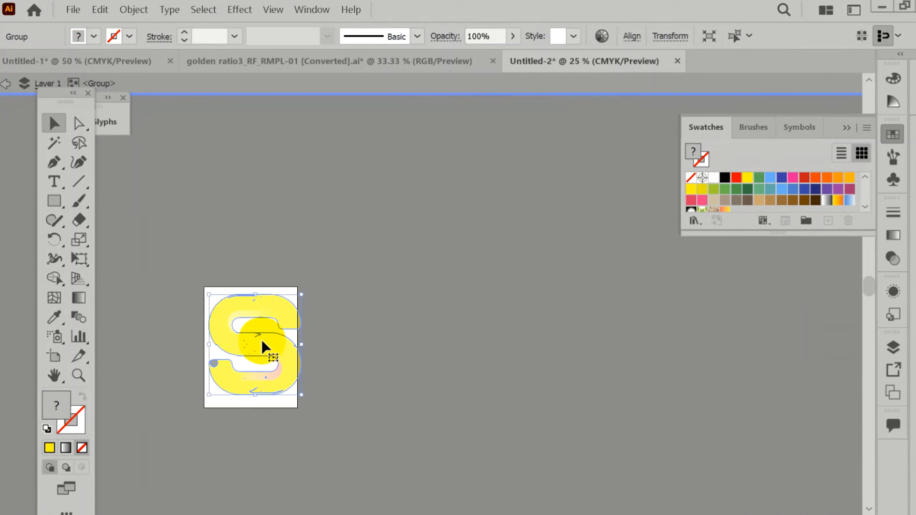
{"action": "left_click_drag", "start_coordinate": [299, 290], "coordinate": [287, 299]}
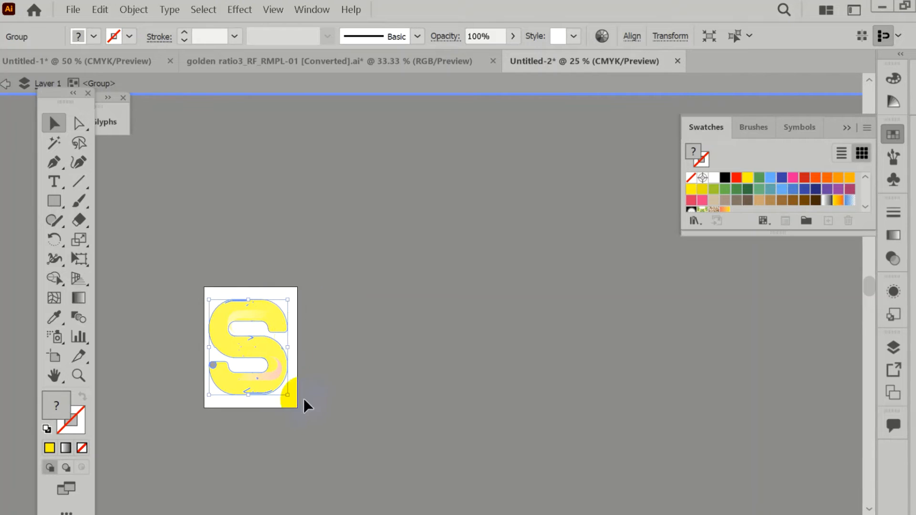
{"action": "left_click", "coordinate": [748, 180]}
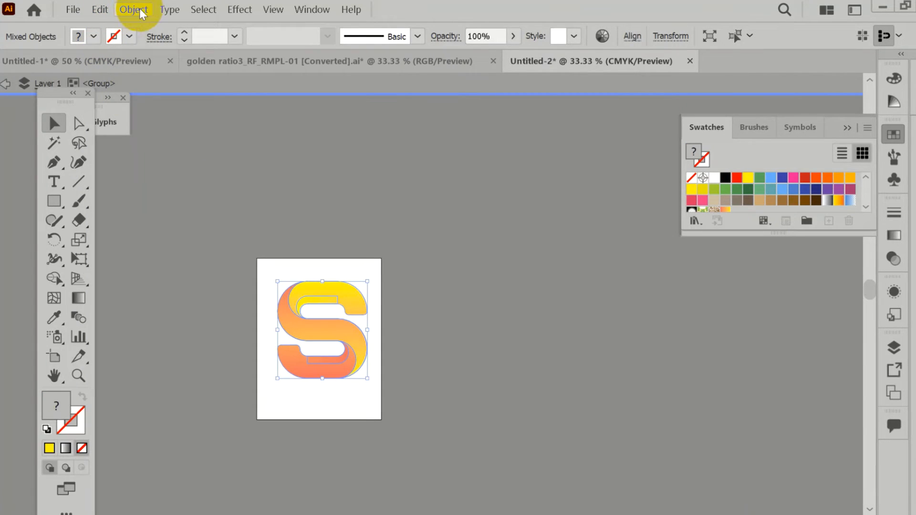
- Expand the selected gradient S artwork
{"action": "left_click", "coordinate": [140, 11]}
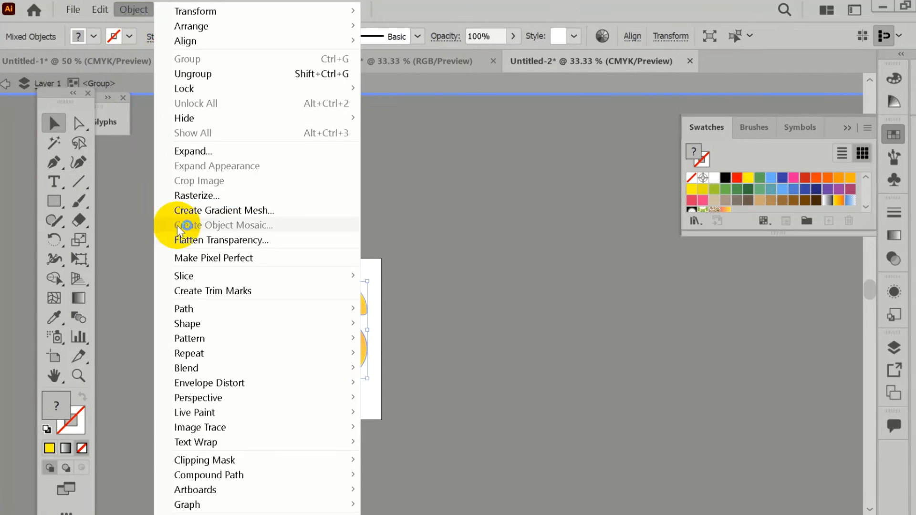
{"action": "left_click", "coordinate": [193, 150]}
{"action": "left_click", "coordinate": [411, 363]}
- Try Shape Builder on the expanded S, reselecting the whole letter for a second attempt
{"action": "left_click", "coordinate": [53, 282]}
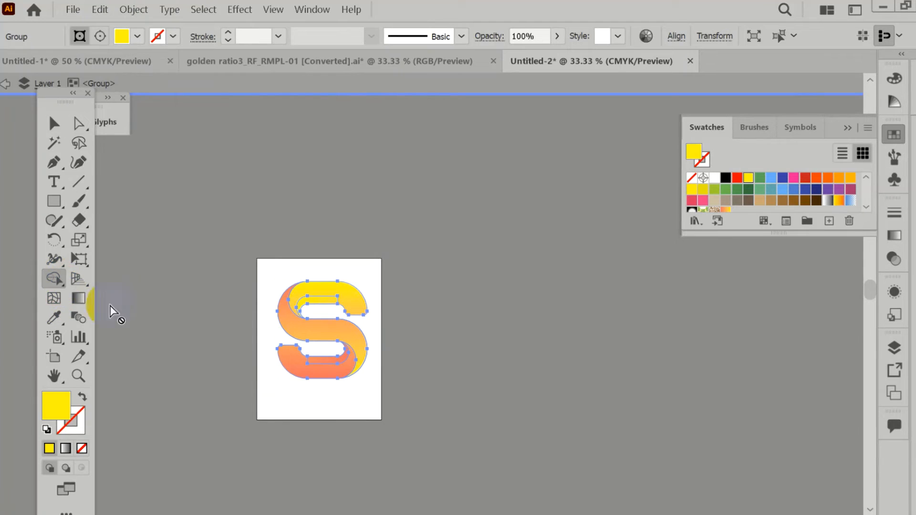
{"action": "scroll", "coordinate": [280, 306], "scroll_direction": "up", "scroll_amount": 2}
{"action": "left_click", "coordinate": [261, 274]}
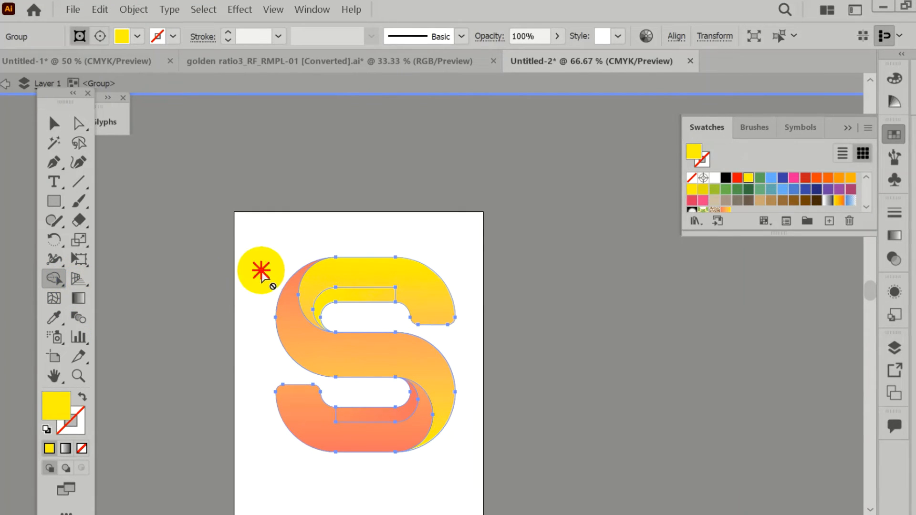
{"action": "left_click", "coordinate": [54, 123]}
{"action": "left_click_drag", "start_coordinate": [254, 253], "coordinate": [449, 470]}
{"action": "left_click", "coordinate": [54, 278]}
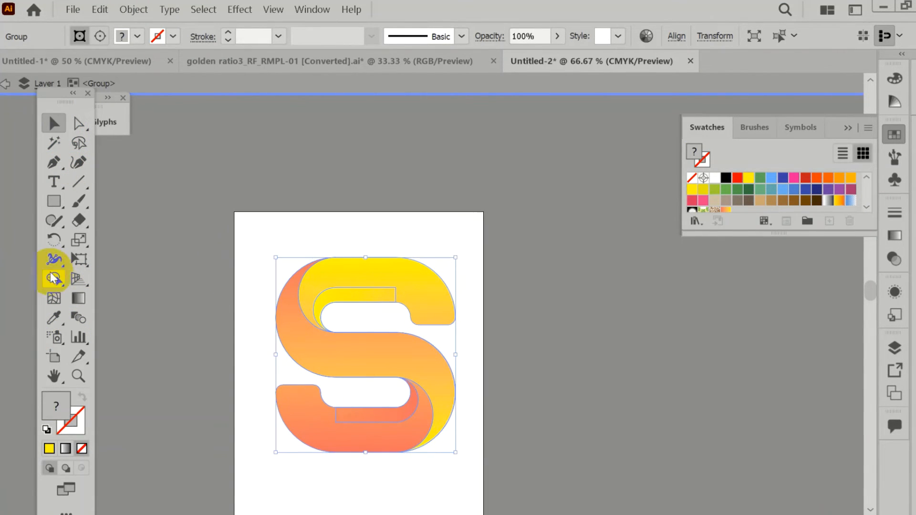
{"action": "left_click", "coordinate": [53, 278]}
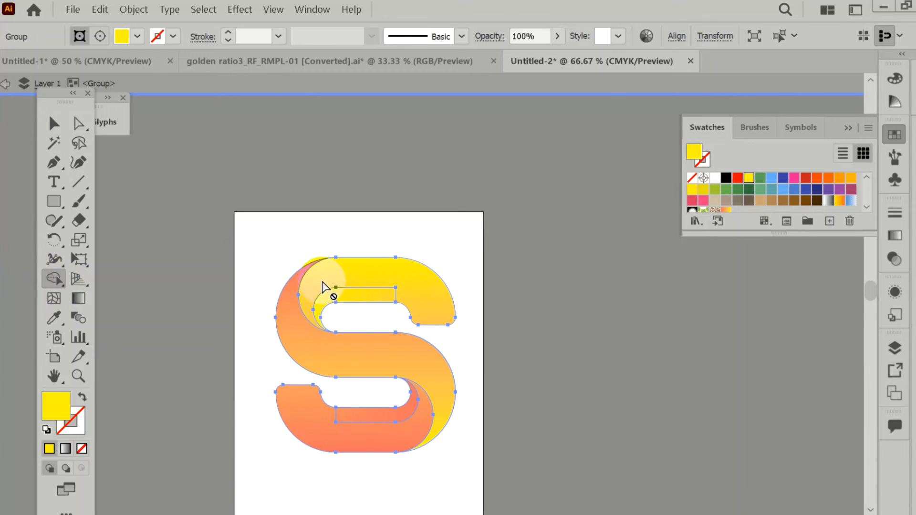
- Add a mesh point in the upper bar of the expanded S and delete that thin strip
{"action": "left_click", "coordinate": [54, 299]}
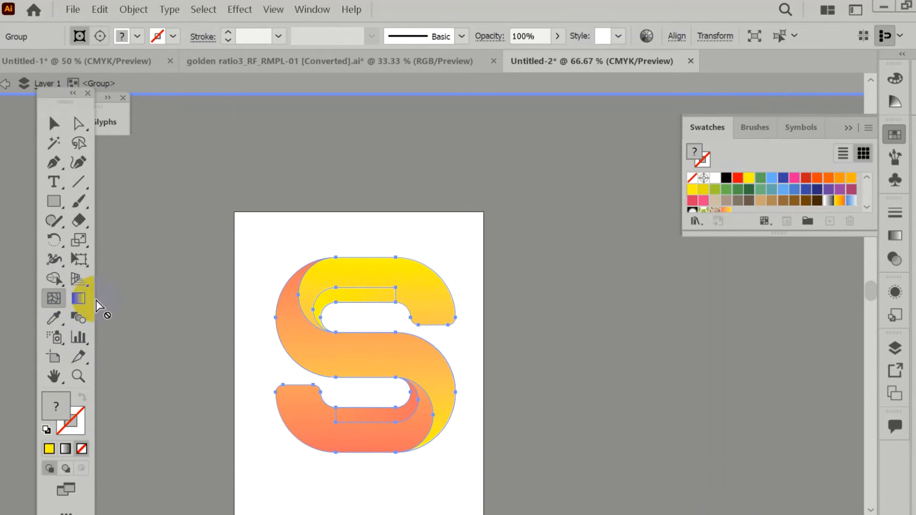
{"action": "left_click", "coordinate": [341, 279]}
{"action": "left_click", "coordinate": [54, 123]}
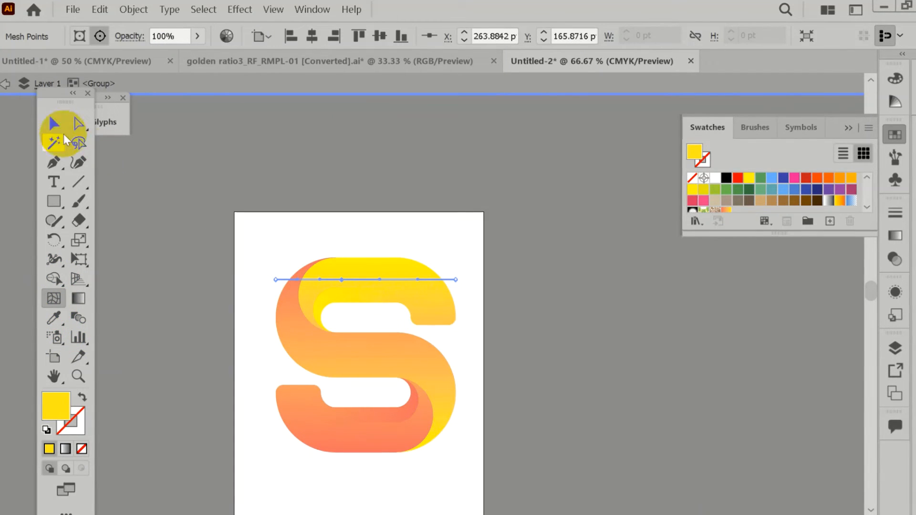
{"action": "left_click", "coordinate": [352, 261]}
{"action": "key", "text": "Delete"}
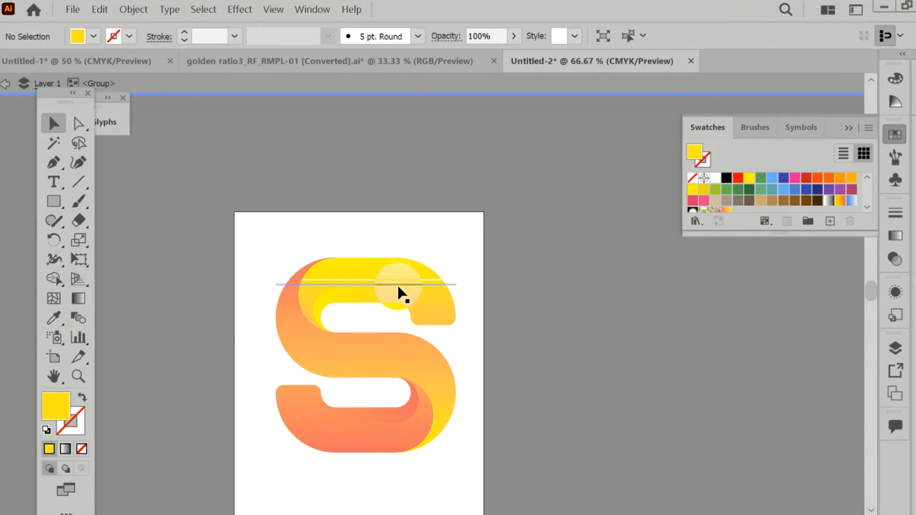
- Examine the thin strips that make up the expanded S around its upper bar
{"action": "scroll", "coordinate": [415, 291], "scroll_direction": "up", "scroll_amount": 3}
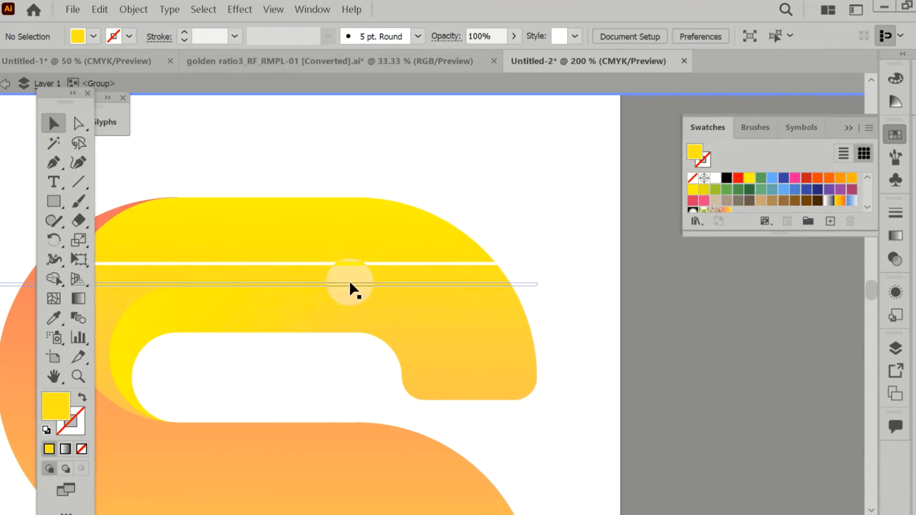
{"action": "scroll", "coordinate": [358, 285], "scroll_direction": "down", "scroll_amount": 2}
{"action": "left_click", "coordinate": [358, 298]}
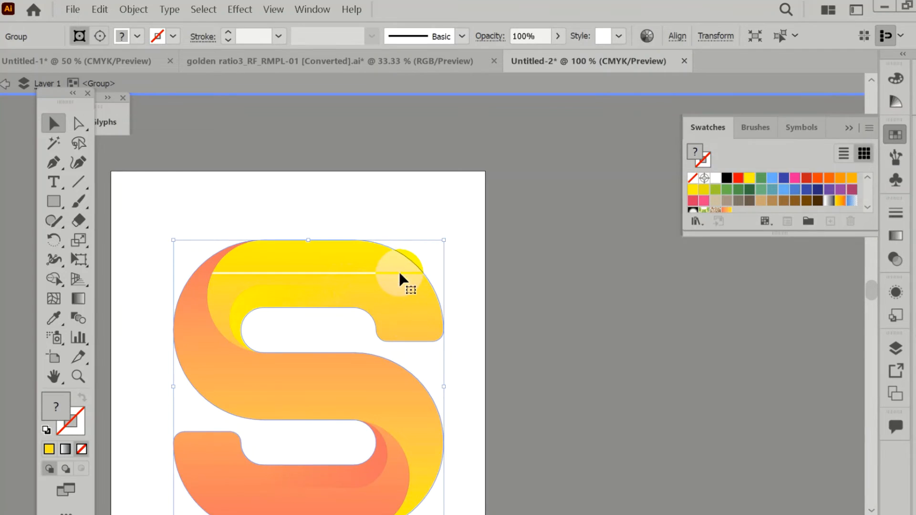
{"action": "scroll", "coordinate": [323, 352], "scroll_direction": "down", "scroll_amount": 3}
{"action": "scroll", "coordinate": [324, 379], "scroll_direction": "up", "scroll_amount": 3}
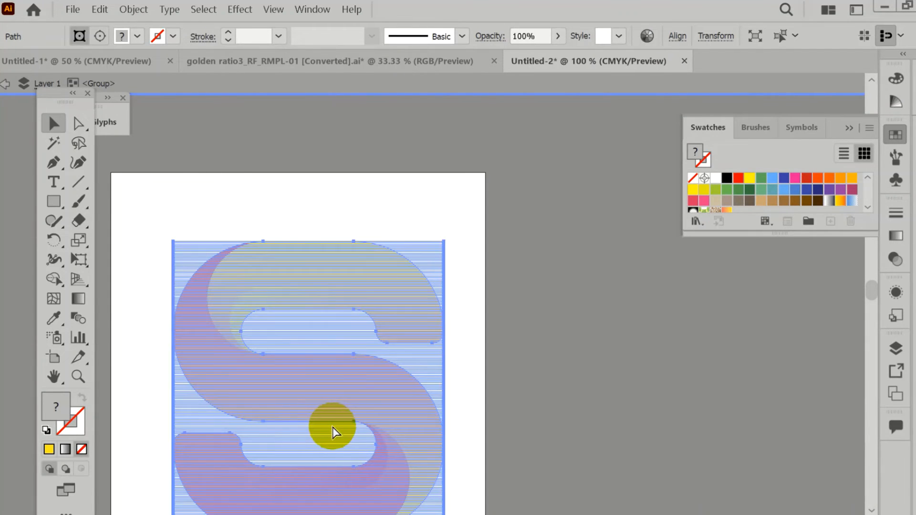
{"action": "key", "text": "ctrl+a"}
{"action": "left_click", "coordinate": [335, 216]}
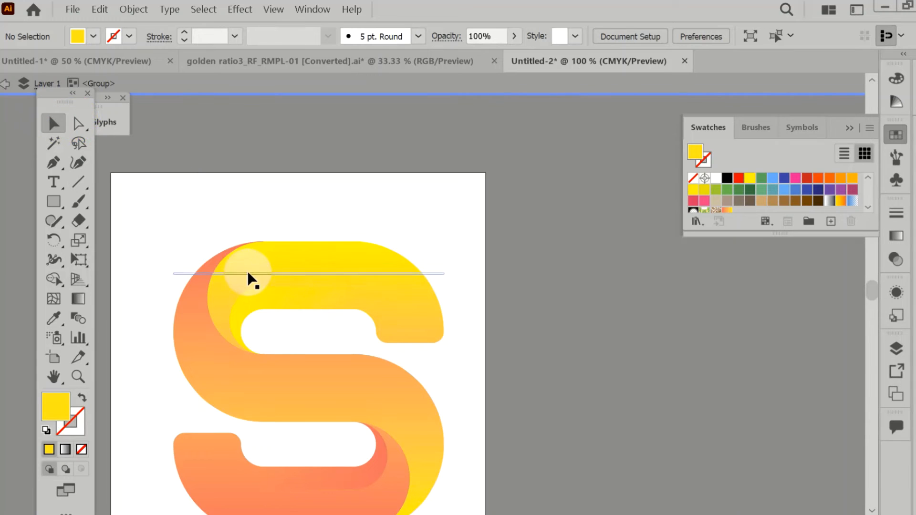
{"action": "left_click", "coordinate": [183, 268]}
- Select the whole gradient S and fill its upper curve yellow with Shape Builder
{"action": "left_click_drag", "start_coordinate": [172, 233], "coordinate": [314, 426]}
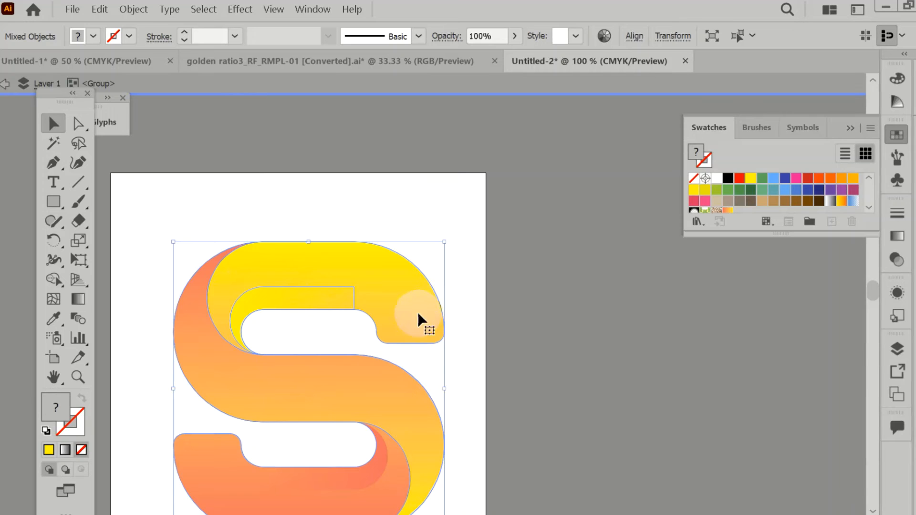
{"action": "left_click", "coordinate": [53, 279]}
{"action": "left_click", "coordinate": [351, 266]}
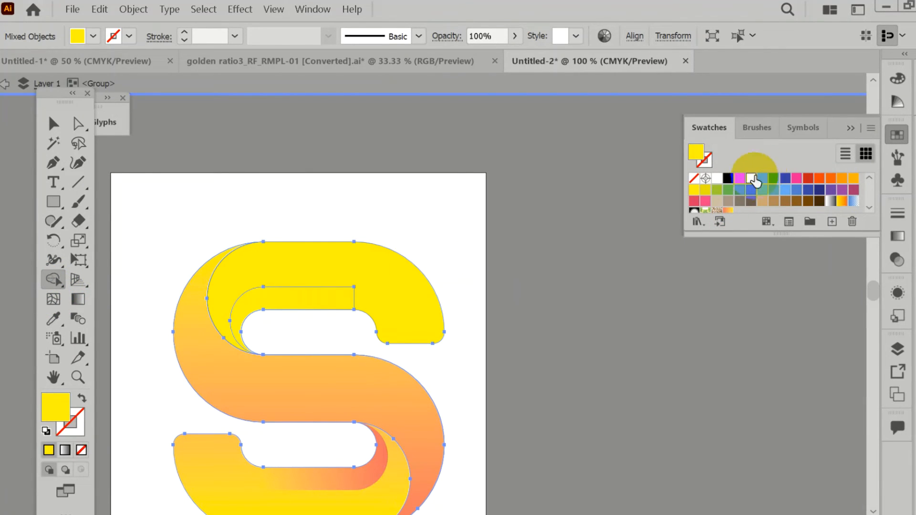
- Fill the upper and lower curves of the S with the brown swirl pattern swatch using Shape Builder
{"action": "left_click", "coordinate": [762, 178]}
{"action": "scroll", "coordinate": [784, 200], "scroll_direction": "down", "scroll_amount": 2}
{"action": "left_click", "coordinate": [716, 178]}
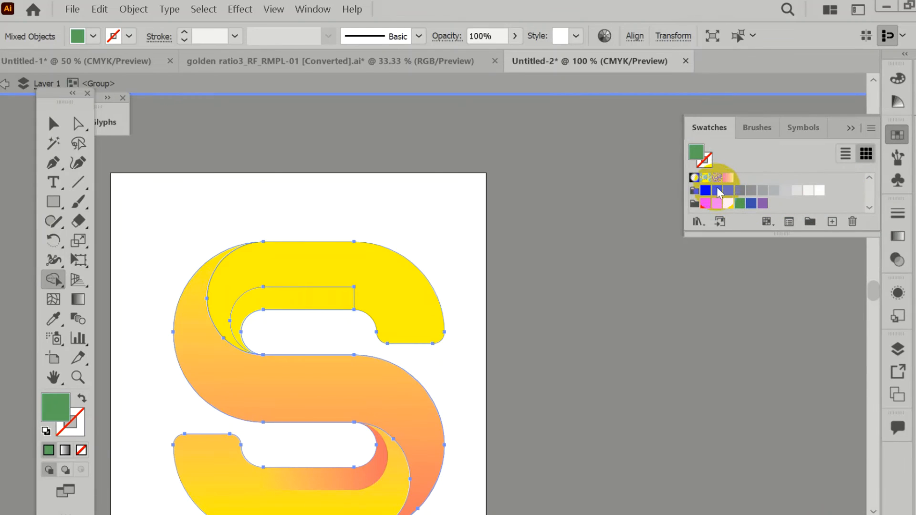
{"action": "left_click", "coordinate": [402, 288]}
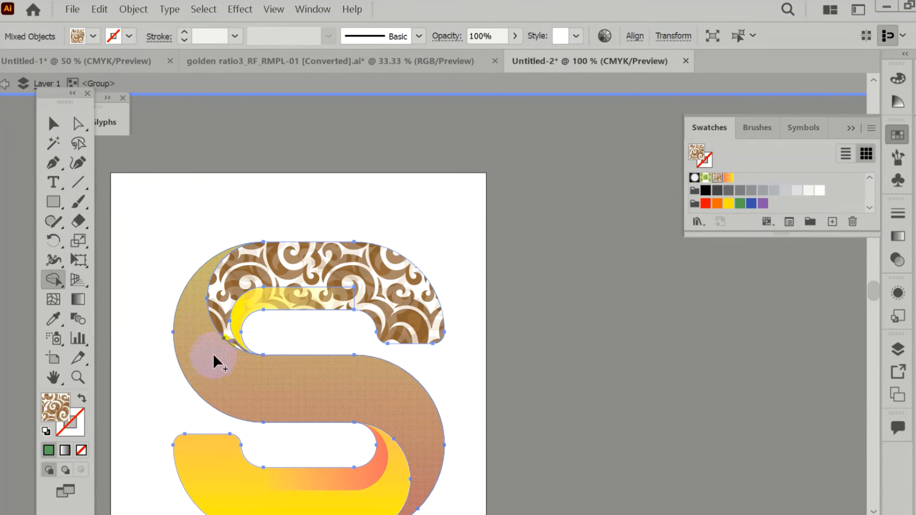
{"action": "left_click", "coordinate": [339, 503]}
{"action": "scroll", "coordinate": [431, 397], "scroll_direction": "down", "scroll_amount": 1}
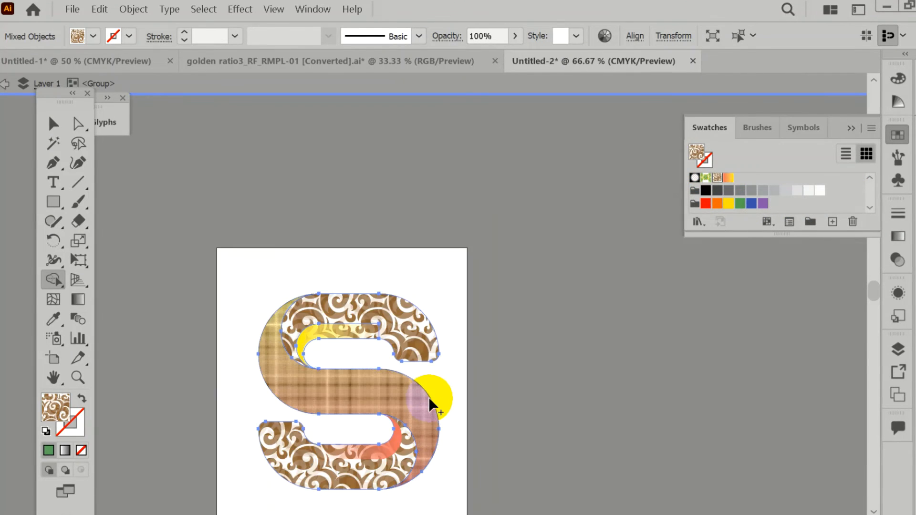
- Fill the middle band of the S with the green floral pattern swatch using Shape Builder, and deselect the artwork
{"action": "left_click", "coordinate": [708, 178]}
{"action": "mouse_move", "coordinate": [370, 352]}
{"action": "left_mouse_down"}
{"action": "mouse_move", "coordinate": [381, 400]}
{"action": "mouse_move", "coordinate": [432, 399]}
{"action": "left_mouse_up"}
{"action": "scroll", "coordinate": [443, 402], "scroll_direction": "down", "scroll_amount": 3}
{"action": "scroll", "coordinate": [462, 421], "scroll_direction": "up", "scroll_amount": 2}
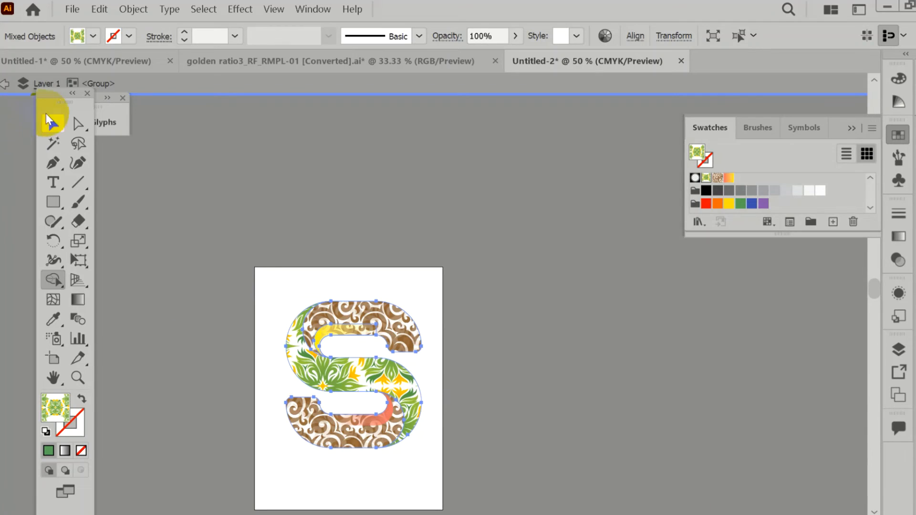
{"action": "left_click", "coordinate": [50, 123]}
{"action": "left_click", "coordinate": [265, 296]}
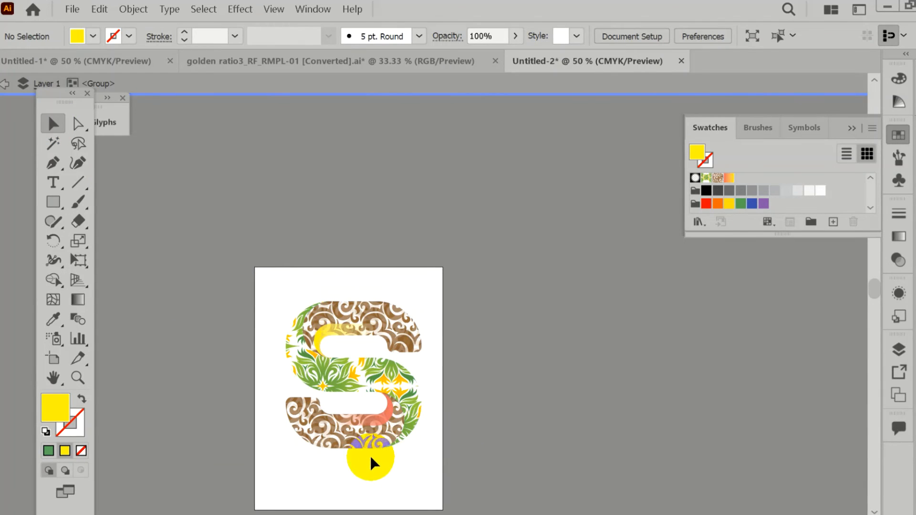
{"action": "left_click_drag", "start_coordinate": [270, 428], "coordinate": [402, 474]}
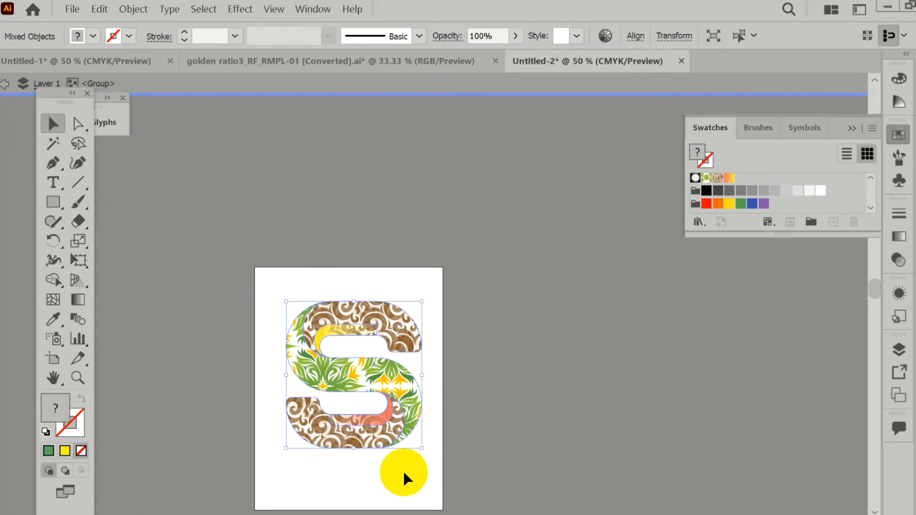
{"action": "left_click", "coordinate": [472, 419]}
- Set up a PNG export of the S artwork named "S letter mark logo", using all artboards
{"action": "left_click", "coordinate": [72, 9]}
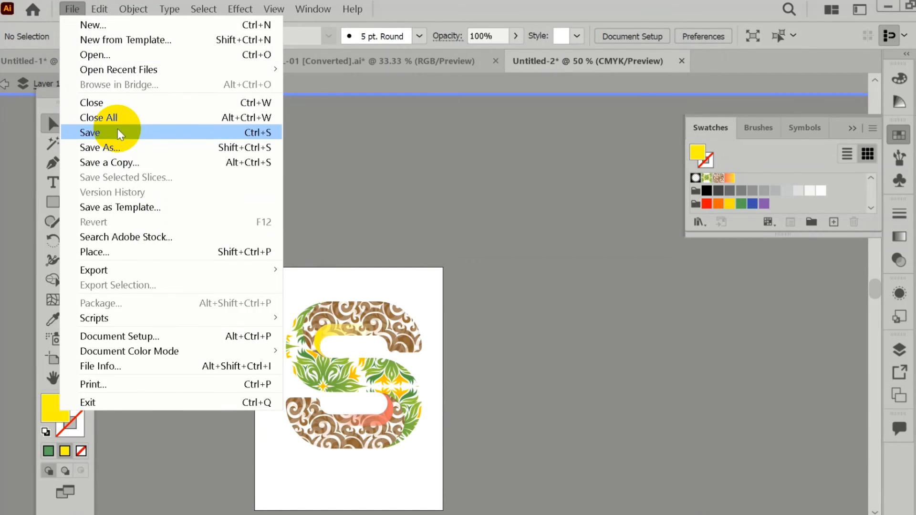
{"action": "mouse_move", "coordinate": [194, 268]}
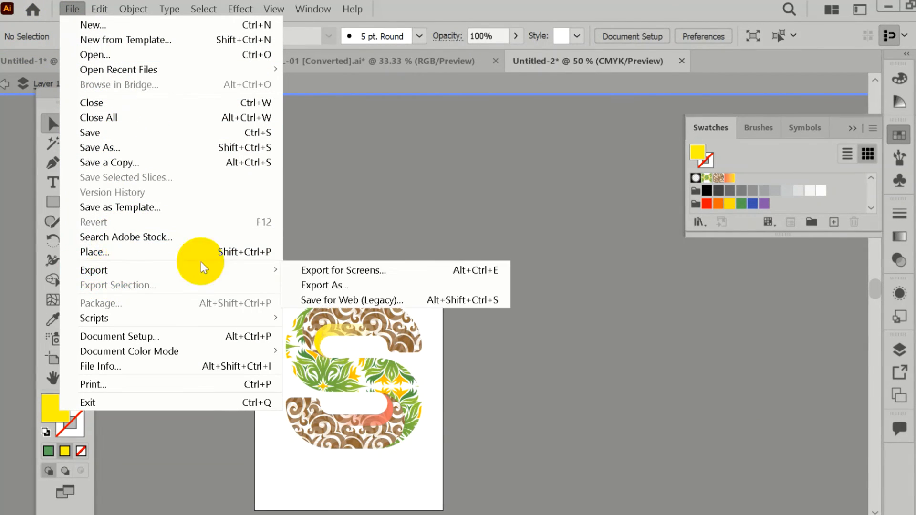
{"action": "left_click", "coordinate": [322, 285]}
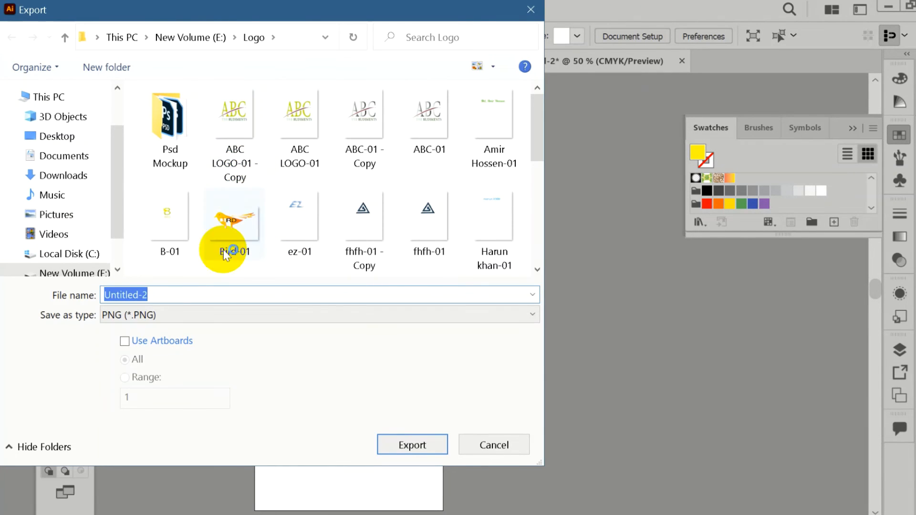
{"action": "left_click", "coordinate": [99, 299]}
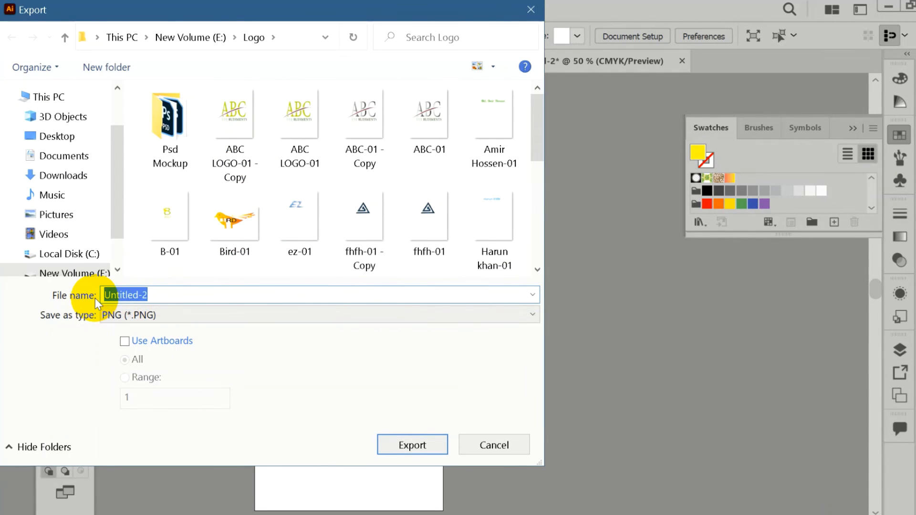
{"action": "type", "text": "S l"}
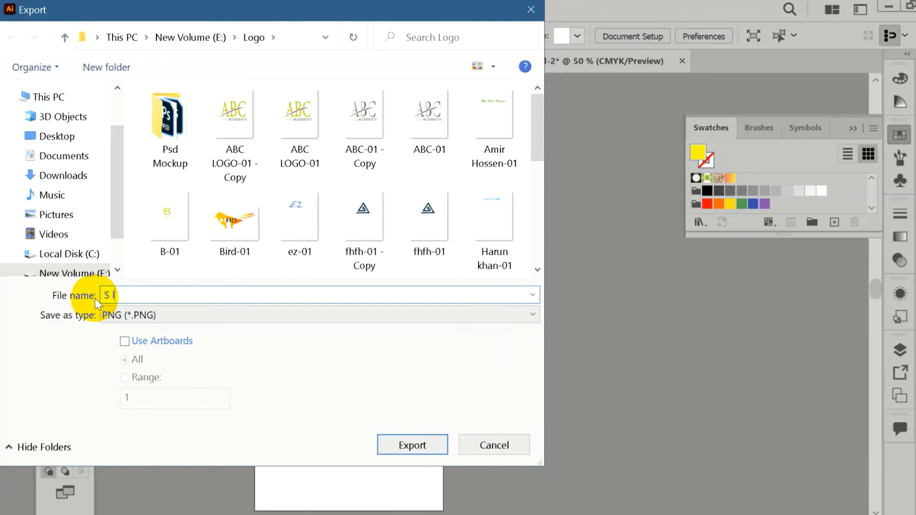
{"action": "type", "text": "etter mark logo"}
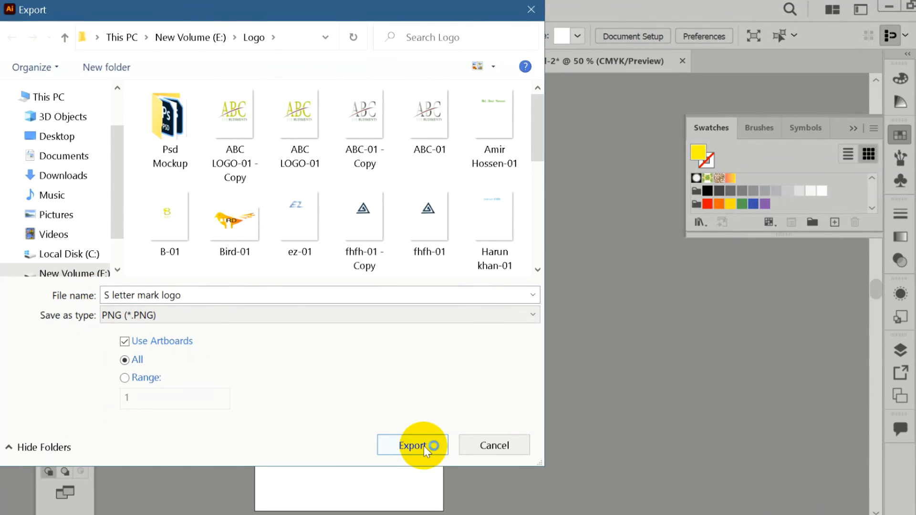
- Choose the Logo folder on New Volume (E:) as the destination and export the PNG there
{"action": "left_click", "coordinate": [77, 272]}
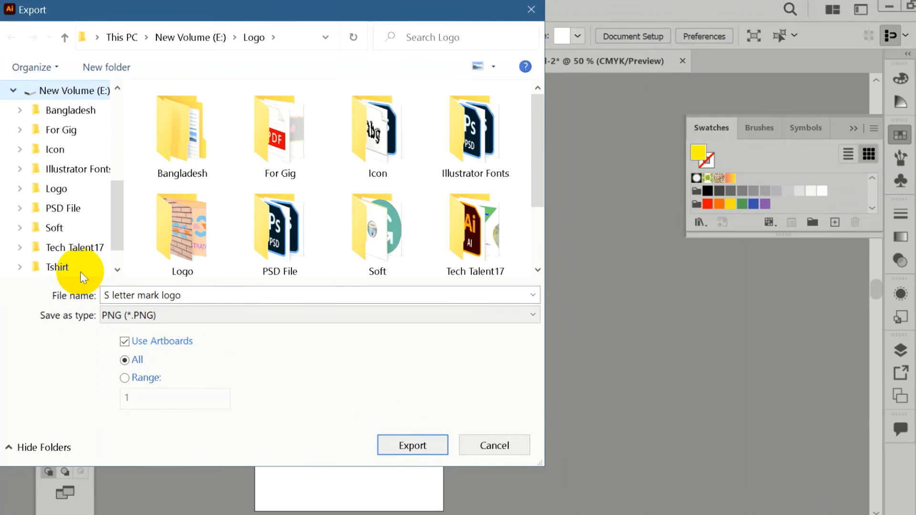
{"action": "scroll", "coordinate": [70, 219], "scroll_direction": "down", "scroll_amount": 1}
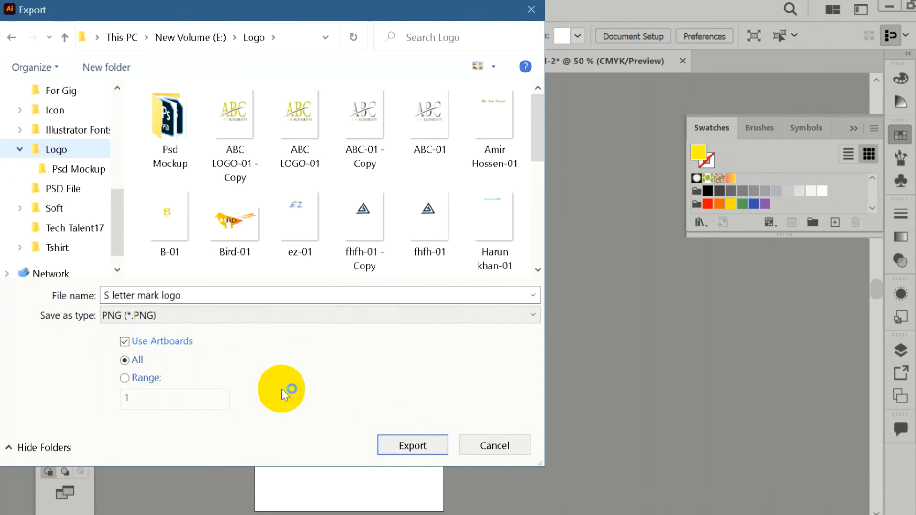
{"action": "left_click", "coordinate": [414, 446]}
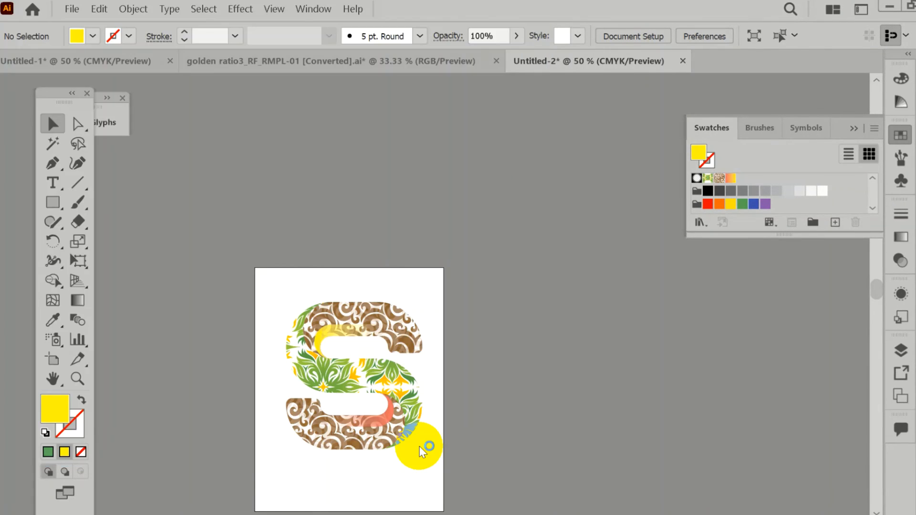
{"action": "left_click", "coordinate": [470, 498]}
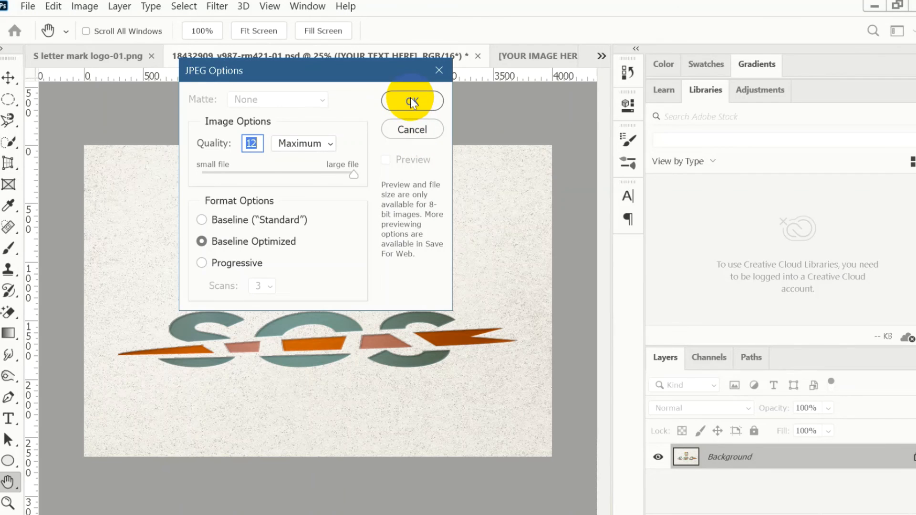
- In Photoshop, save the SOS mockup as a Baseline Optimized JPEG at Maximum quality 12, and close the program
{"action": "left_click", "coordinate": [409, 98]}
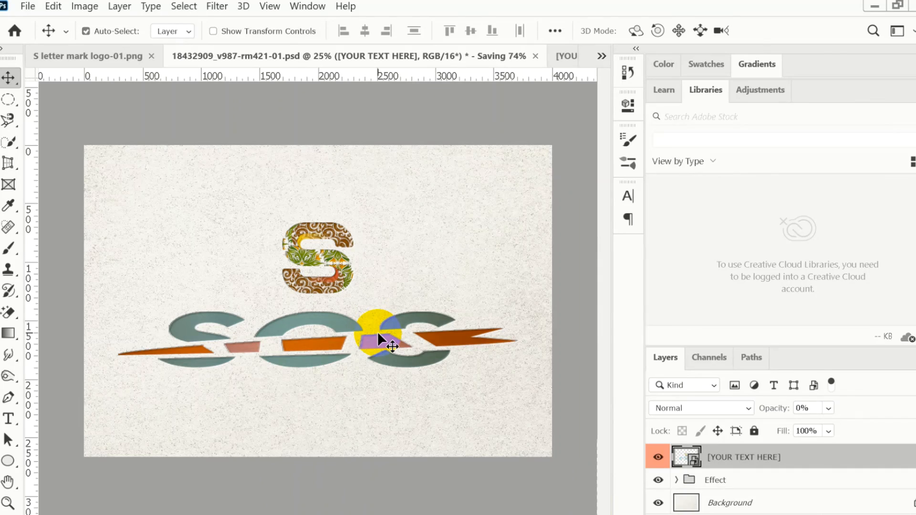
{"action": "scroll", "coordinate": [377, 331], "scroll_direction": "up", "scroll_amount": 5}
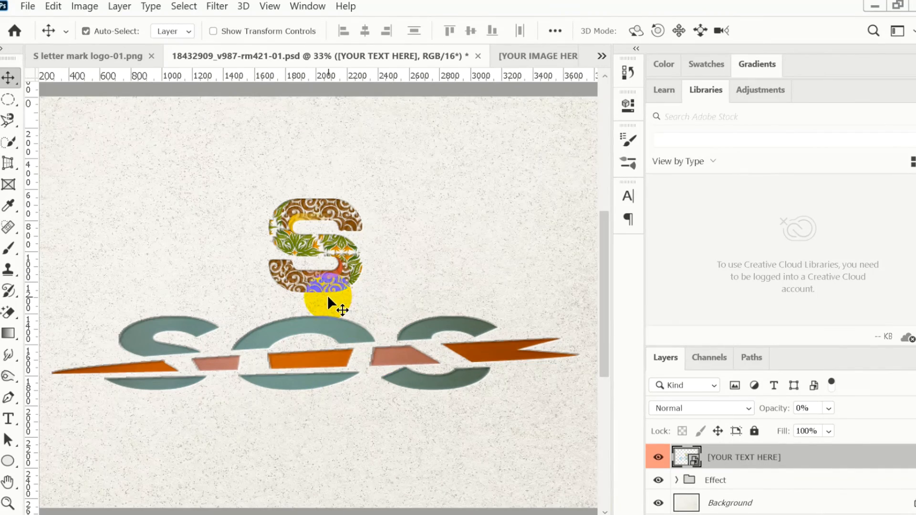
{"action": "scroll", "coordinate": [476, 260], "scroll_direction": "down", "scroll_amount": 5}
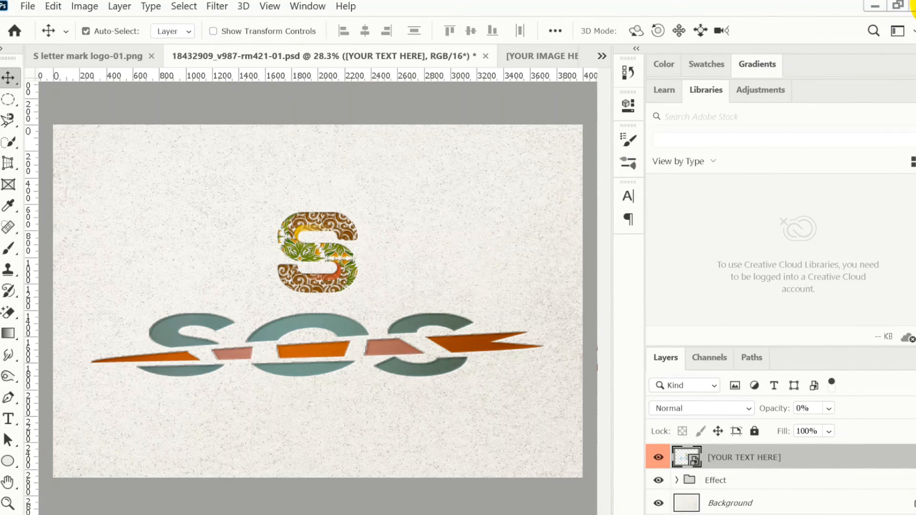
{"action": "key", "text": "ctrl+q"}
{"action": "left_click", "coordinate": [523, 236]}
{"action": "left_click", "coordinate": [909, 8]}
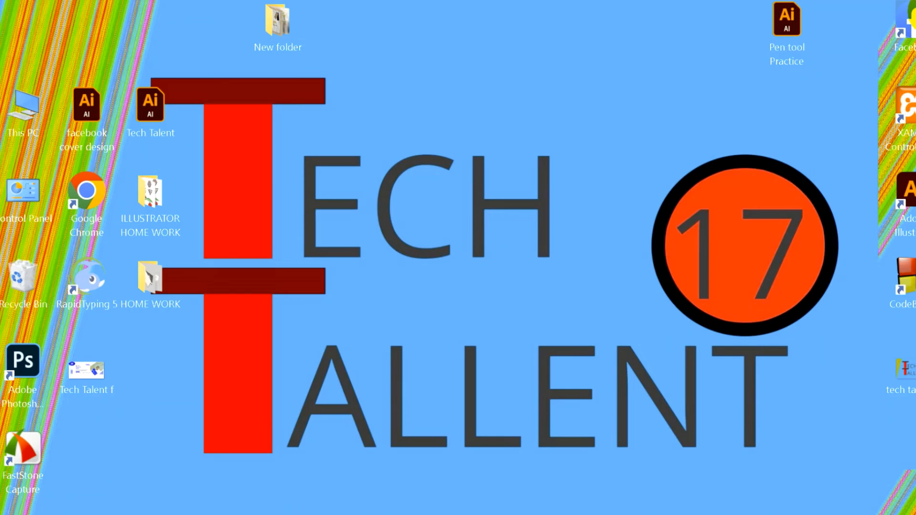
- Browse in File Explorer to the Logo folder on New Volume (E:) and look through its images
{"action": "double_click", "coordinate": [26, 112]}
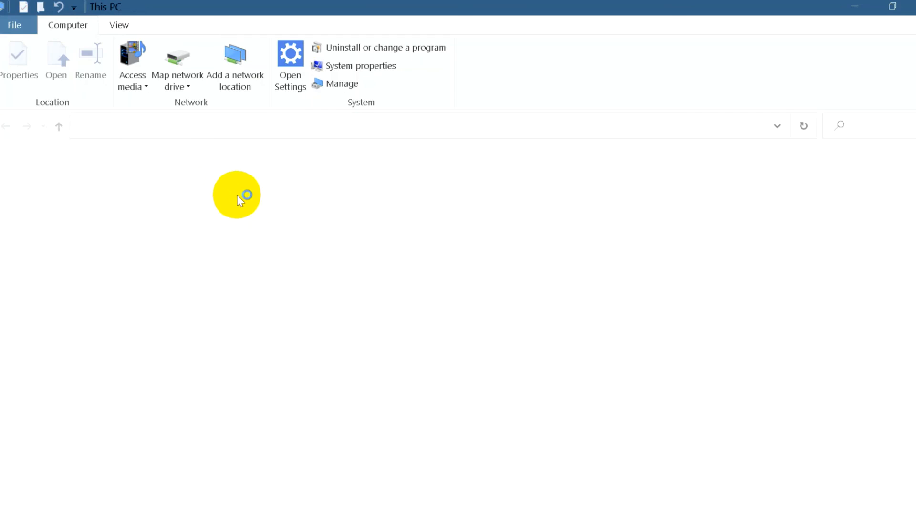
{"action": "left_click", "coordinate": [76, 396]}
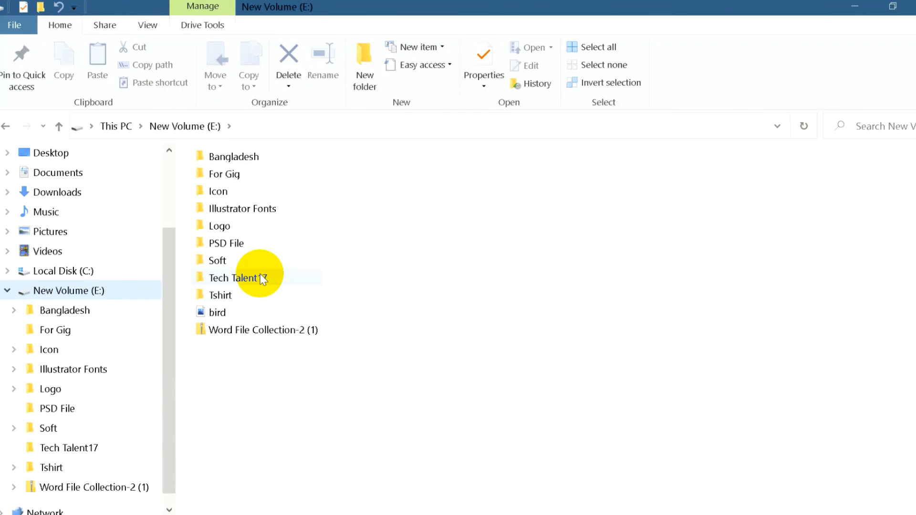
{"action": "double_click", "coordinate": [238, 222]}
{"action": "scroll", "coordinate": [509, 310], "scroll_direction": "down", "scroll_amount": 10}
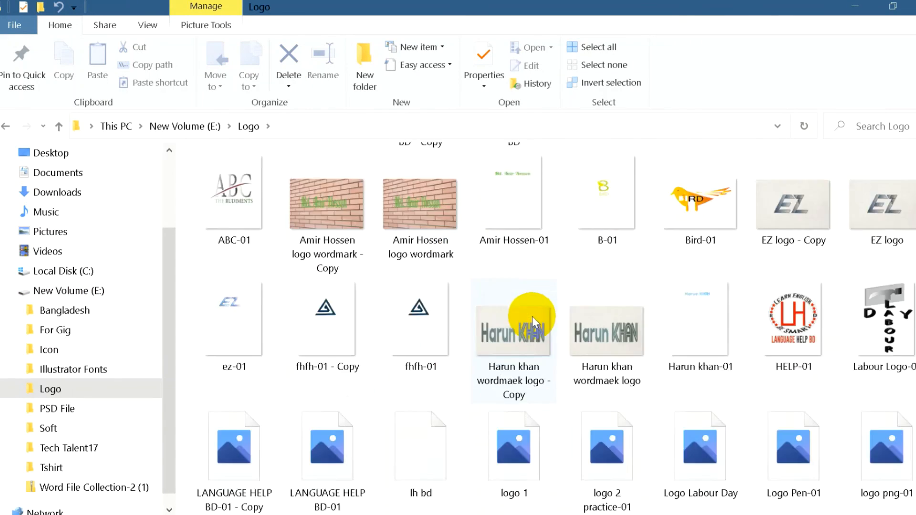
- View the exported "S letter mark logo-01.png" and the mockup image "Sos and s jpg.jpg", closing each one
{"action": "left_click", "coordinate": [238, 305]}
{"action": "double_click", "coordinate": [238, 305]}
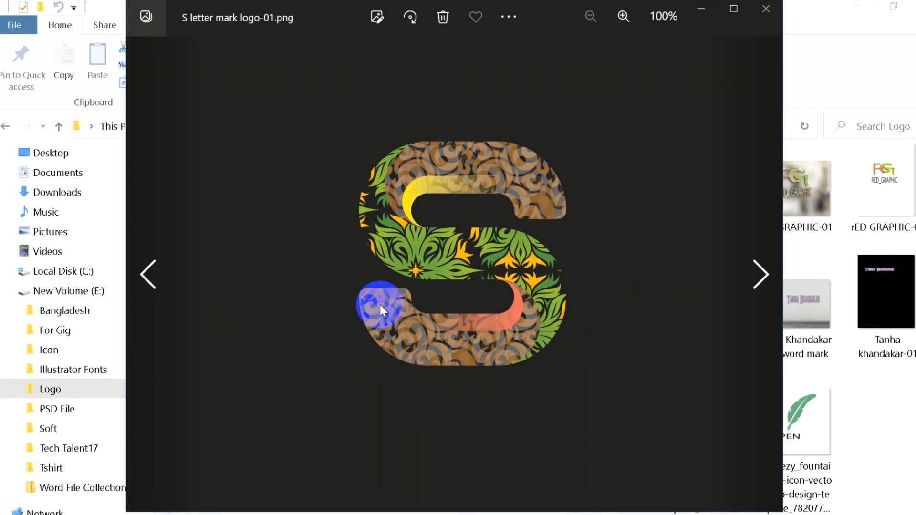
{"action": "scroll", "coordinate": [515, 219], "scroll_direction": "up", "scroll_amount": 4}
{"action": "scroll", "coordinate": [519, 226], "scroll_direction": "down", "scroll_amount": 3}
{"action": "scroll", "coordinate": [517, 222], "scroll_direction": "down", "scroll_amount": 1}
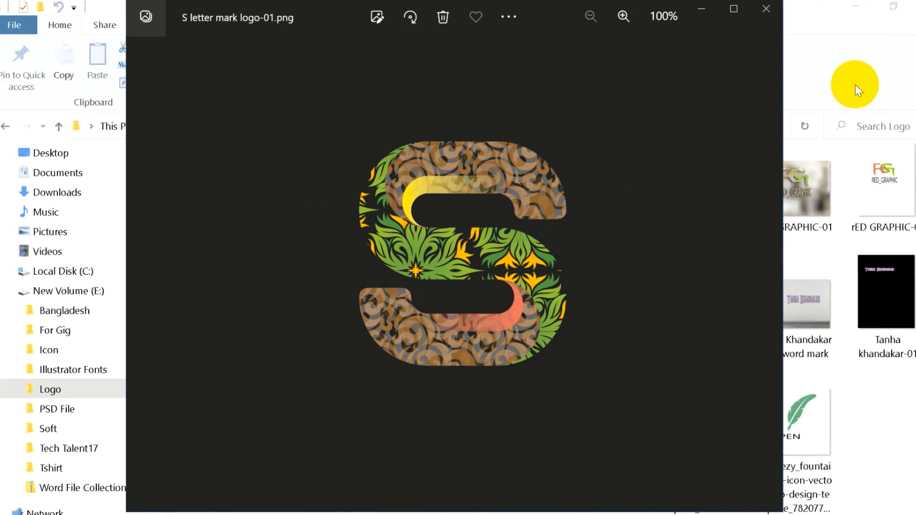
{"action": "left_click", "coordinate": [765, 9]}
{"action": "double_click", "coordinate": [322, 316]}
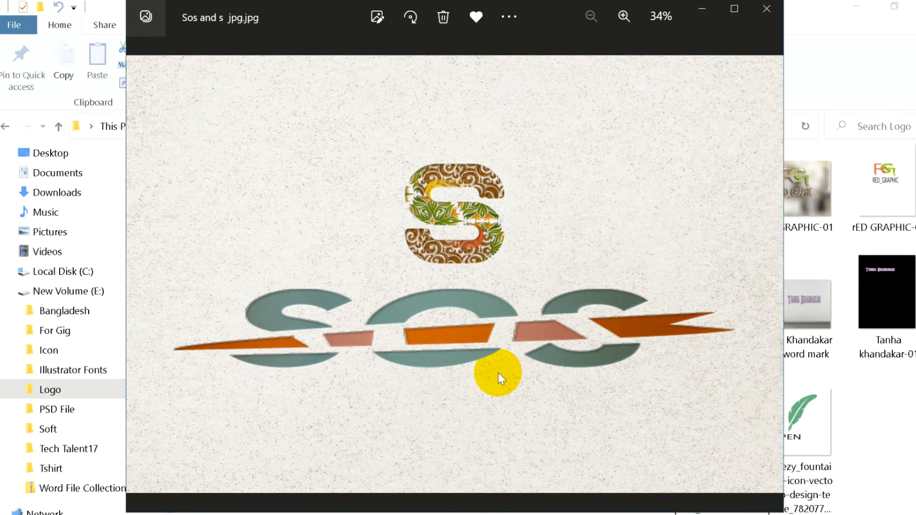
{"action": "left_click", "coordinate": [762, 8]}
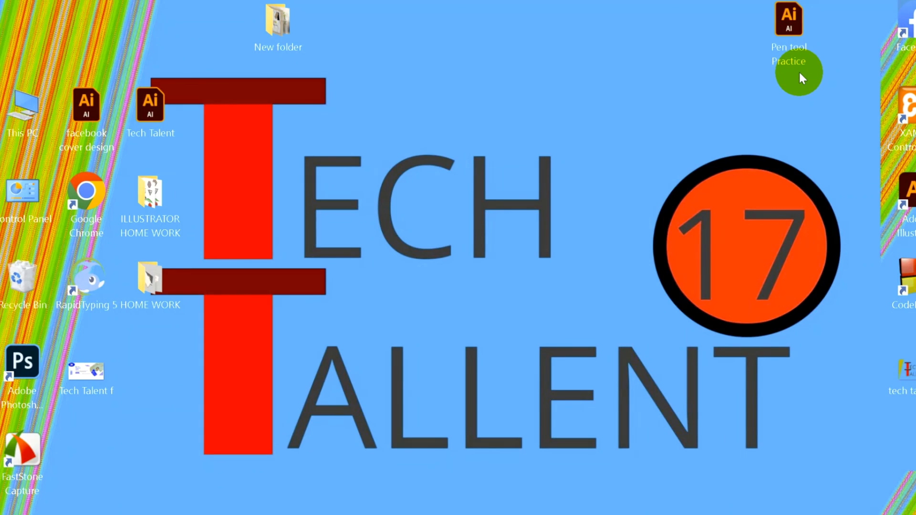